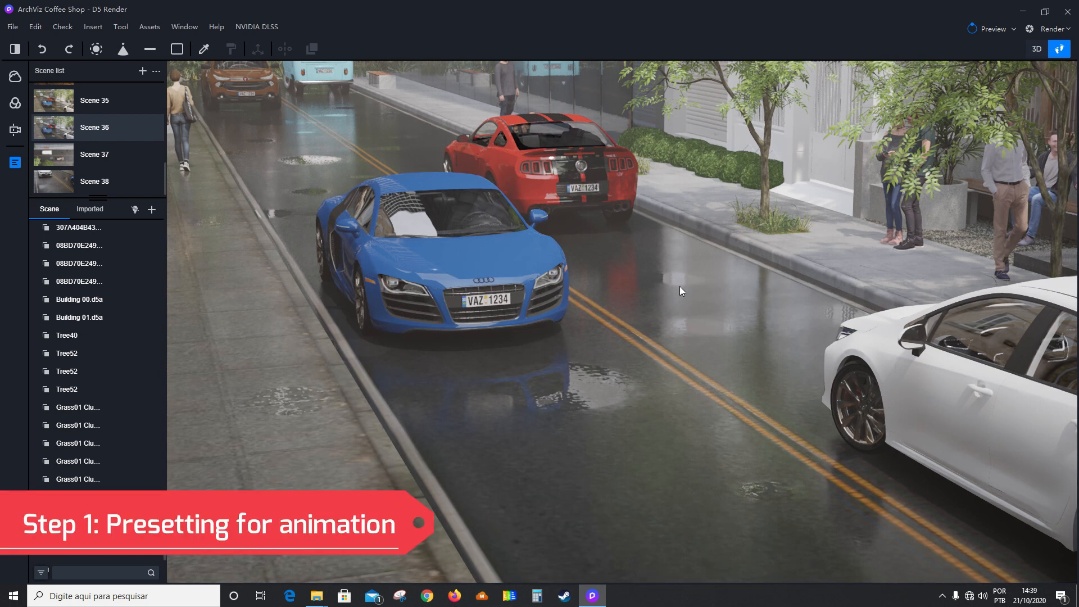
# Open the video render mode and play back Clip 3 and Clip 2 to preview the street animation.
pyautogui.click(1050, 28)
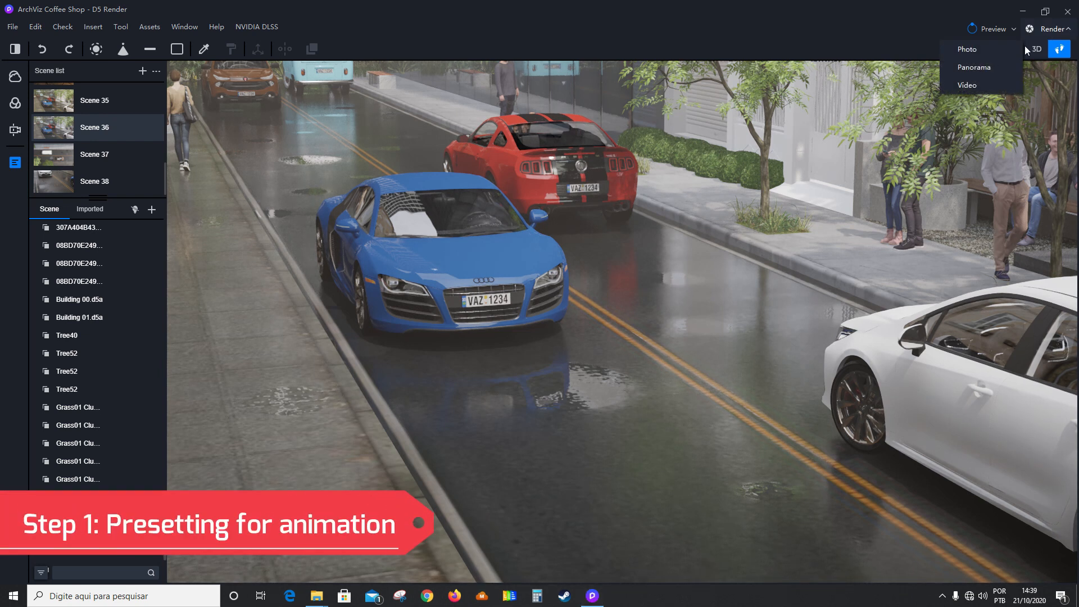
pyautogui.click(972, 86)
pyautogui.click(190, 475)
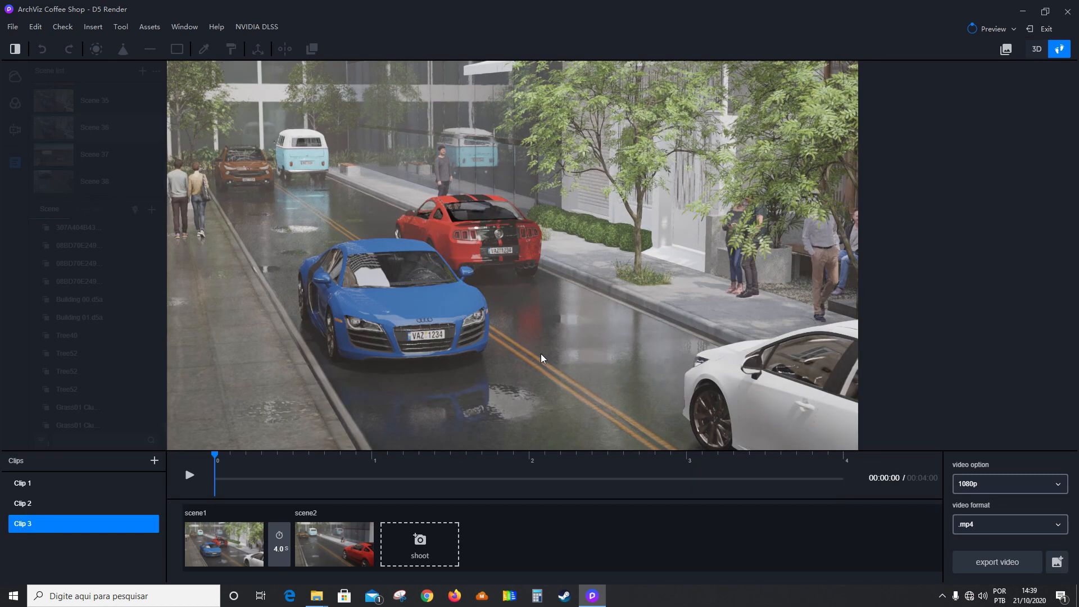
pyautogui.click(77, 503)
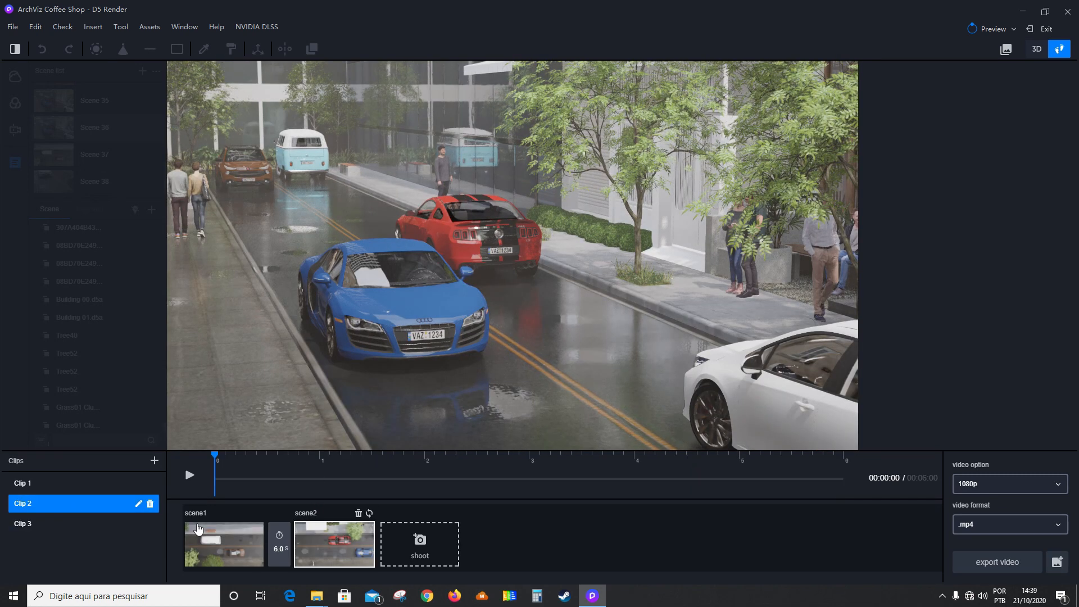
pyautogui.click(191, 476)
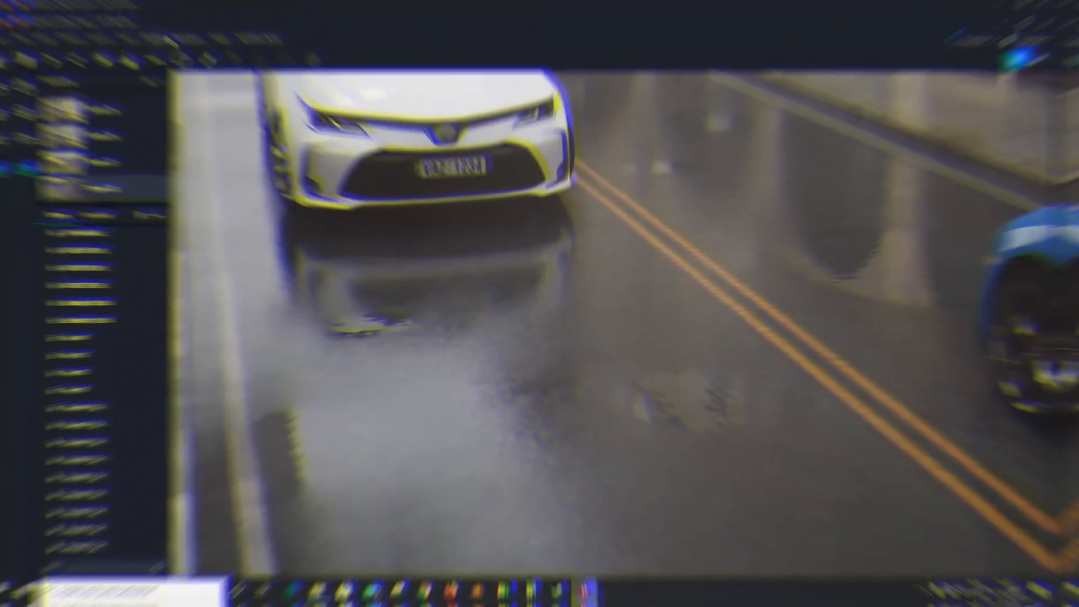
# Sample the wet street material and examine its diffuse texture and its normal map with its strength value.
pyautogui.click(638, 391)
pyautogui.scroll(2, 978, 410)
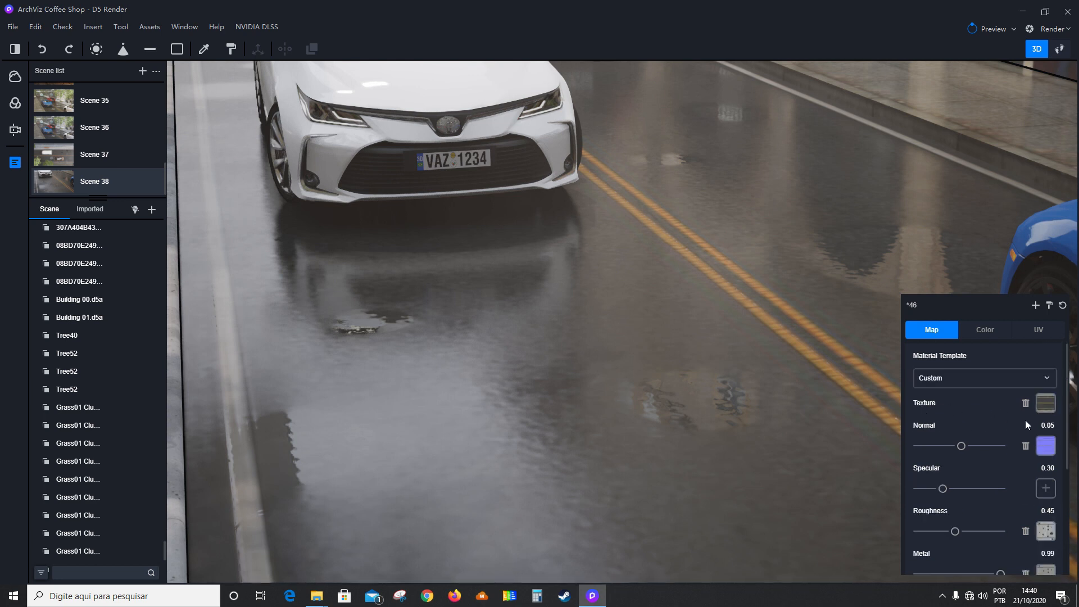
pyautogui.click(1052, 414)
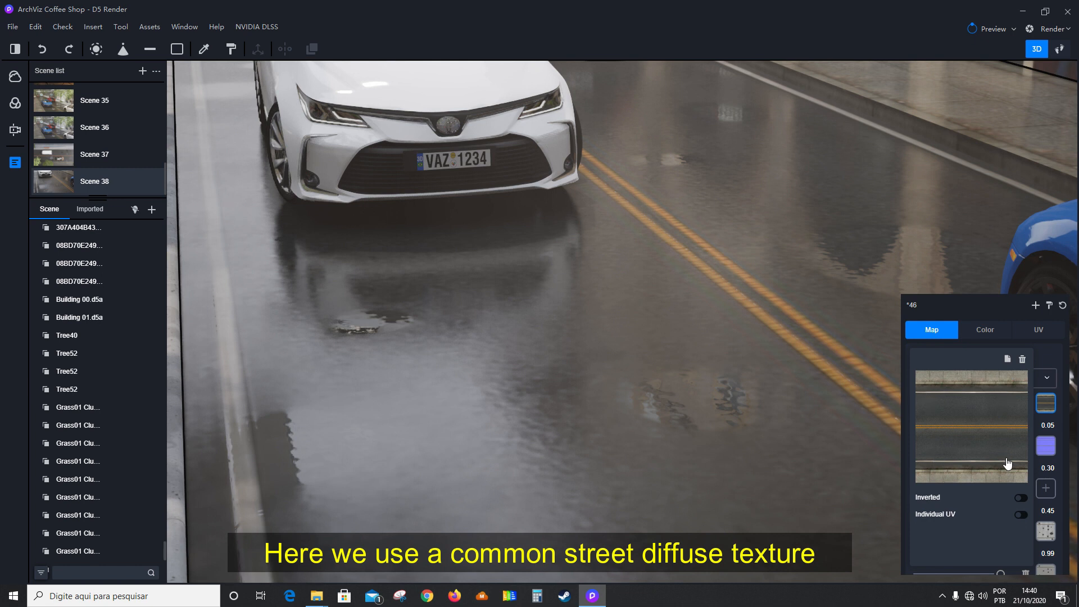
pyautogui.click(1045, 447)
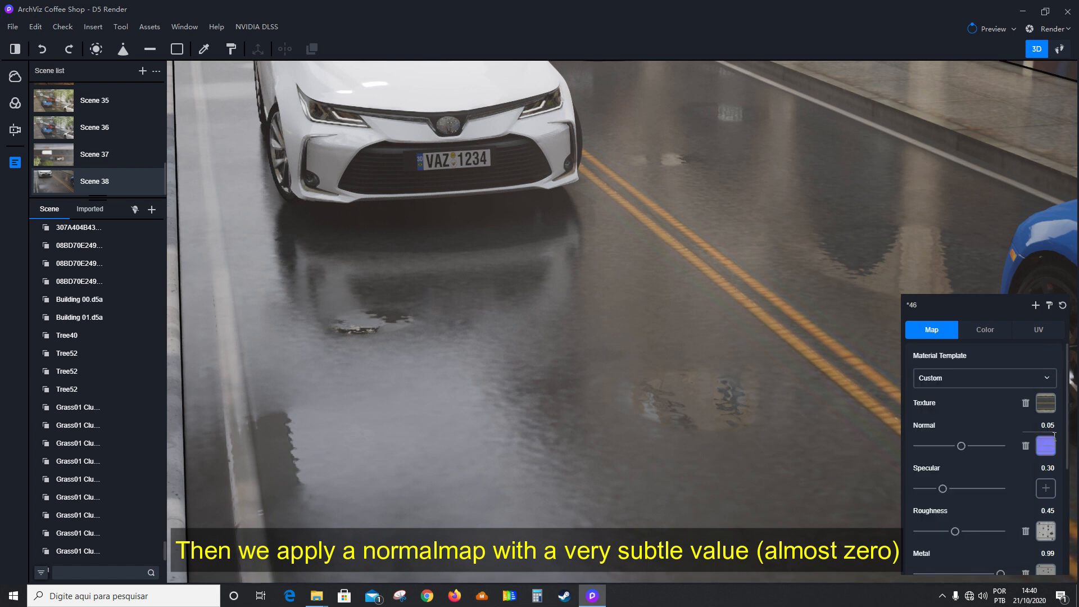
pyautogui.moveTo(1053, 438)
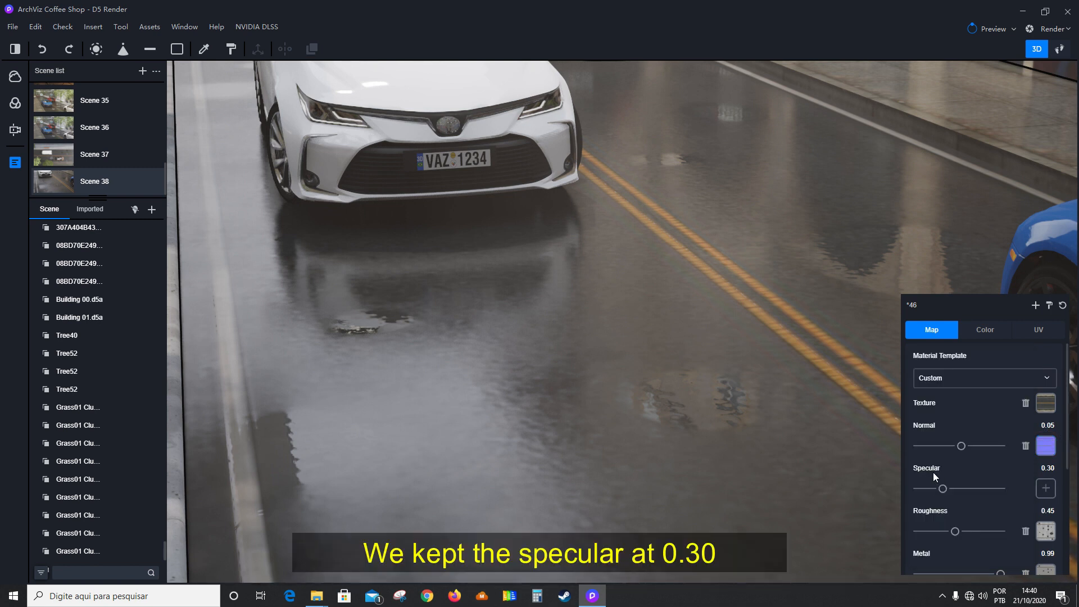
# Examine the specular, roughness and metal settings of the street material, including the puddle contour map used for roughness.
pyautogui.scroll(-3, 1006, 471)
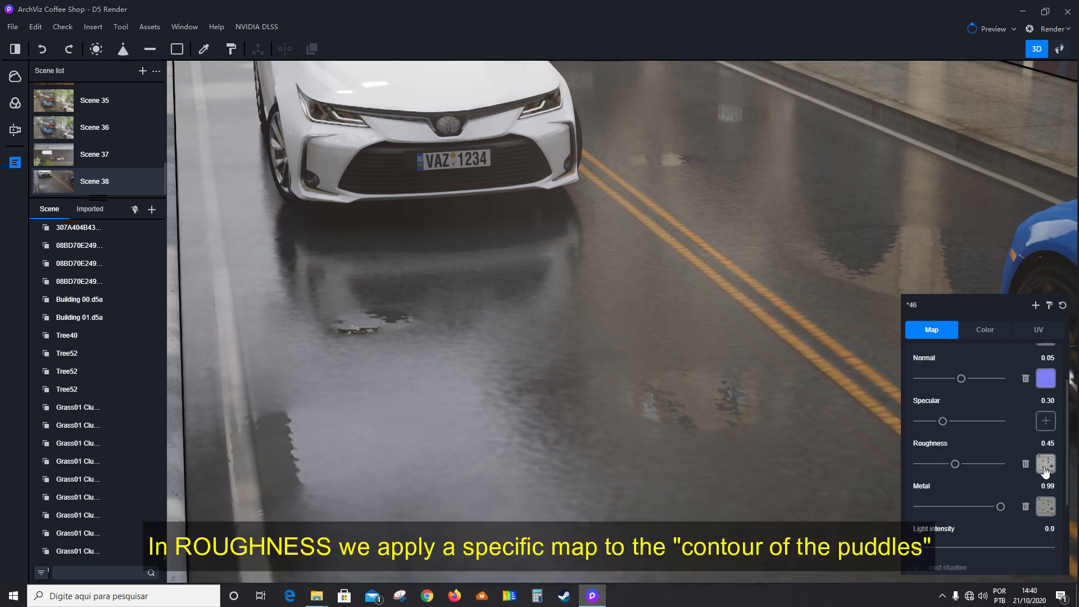
pyautogui.moveTo(1044, 468)
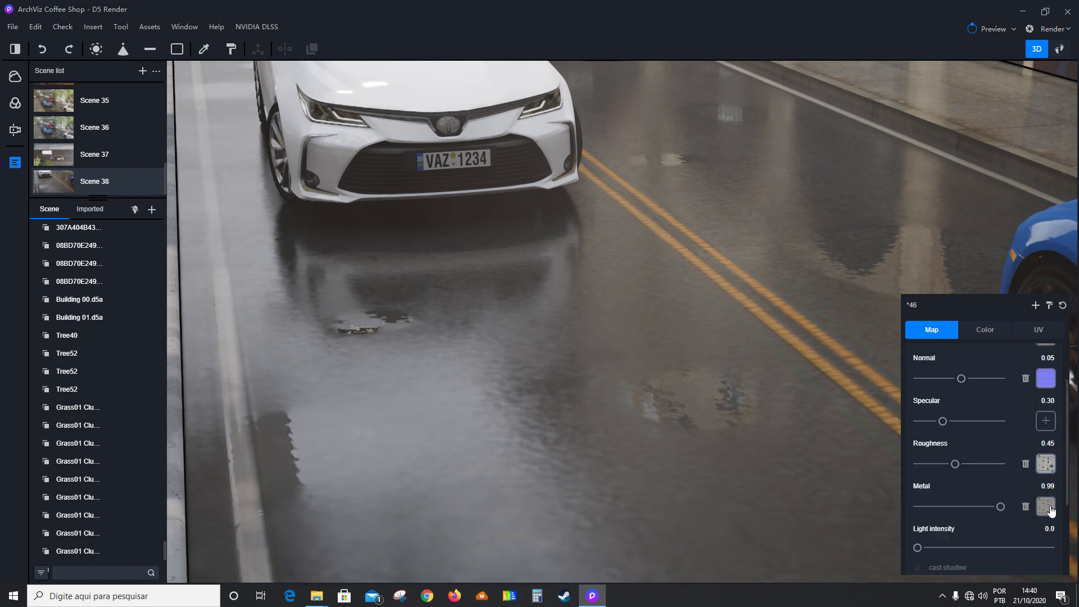
pyautogui.moveTo(1049, 507)
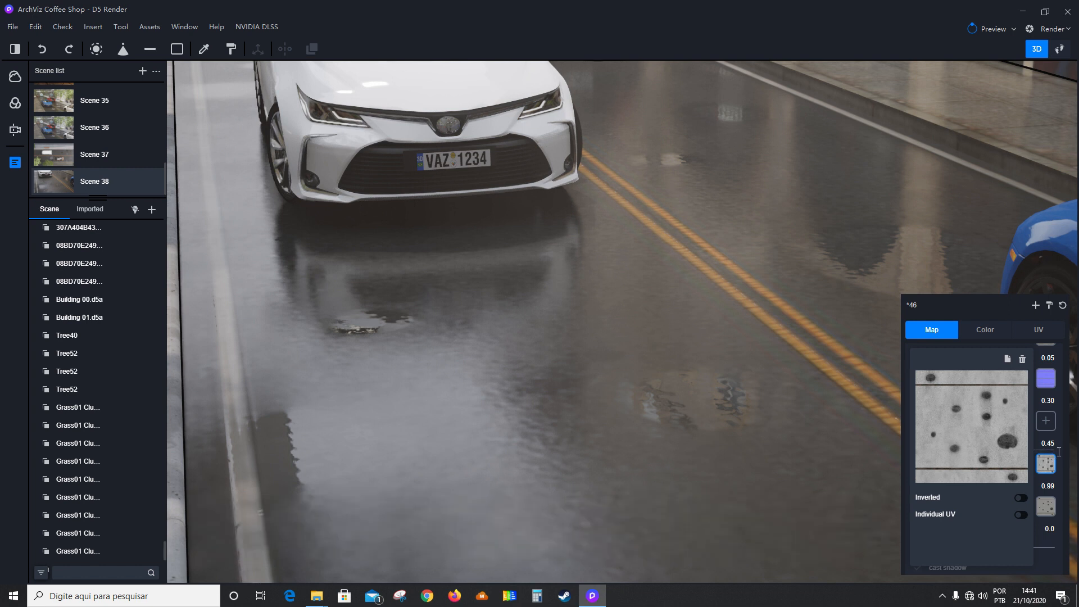
pyautogui.click(1057, 450)
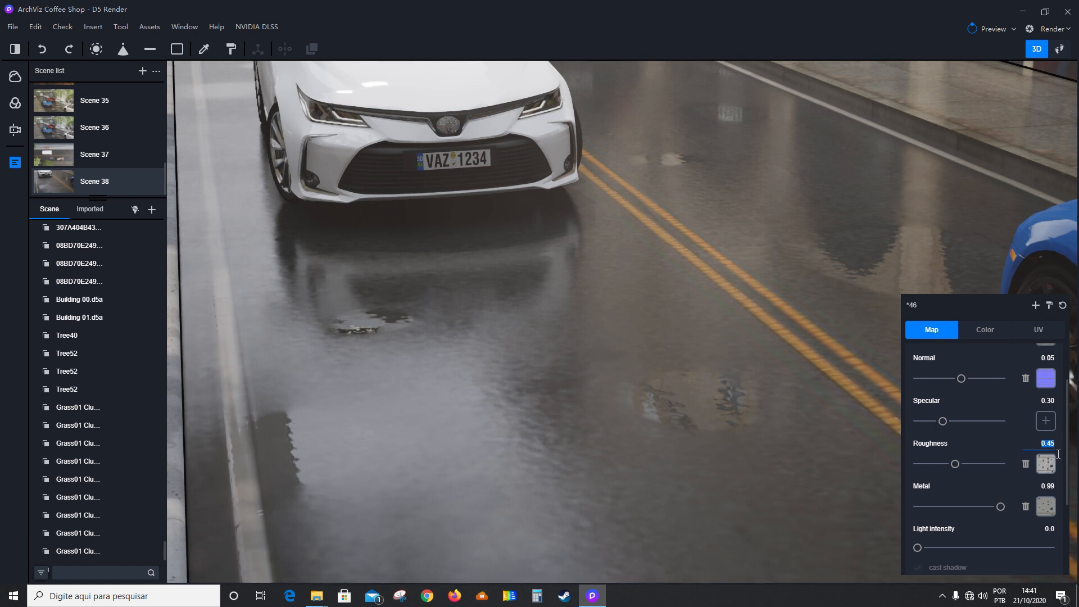
# Play back Clip 3 in video render mode to check the wet street, and return to the scene editor.
pyautogui.click(1052, 29)
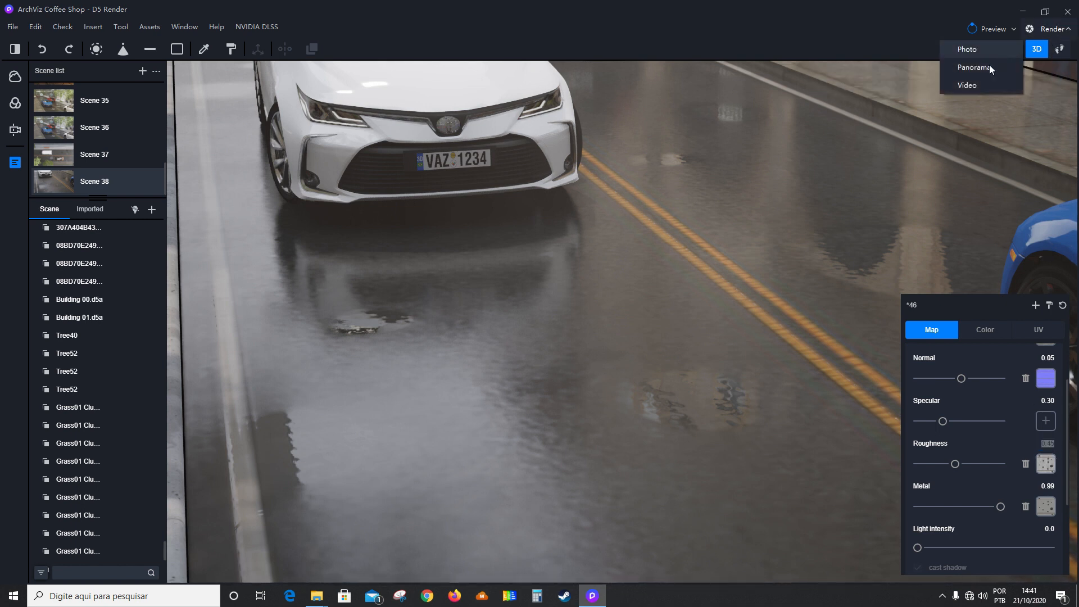
pyautogui.click(982, 86)
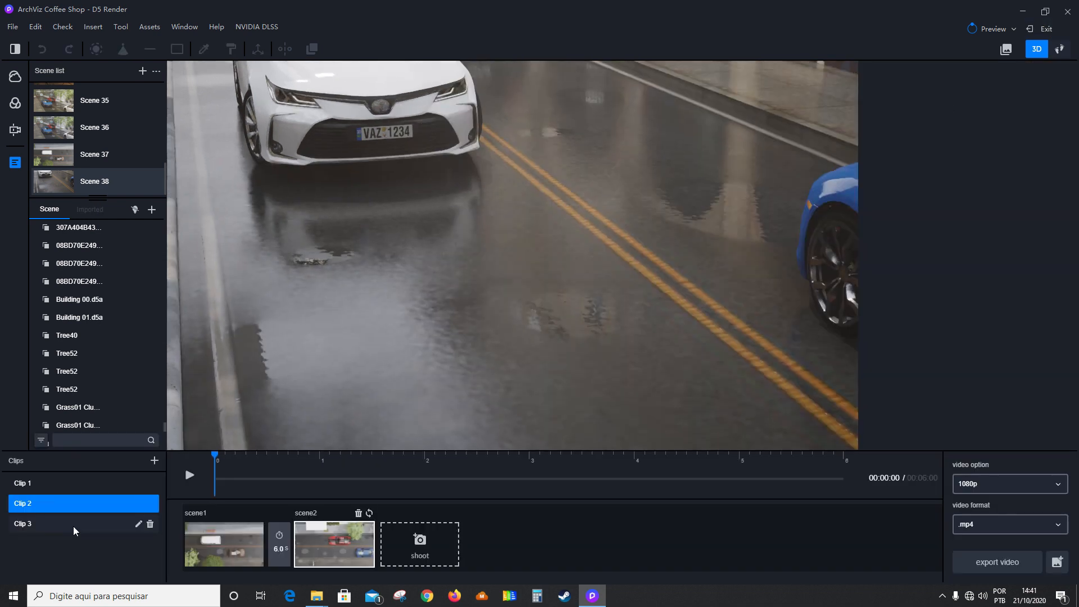
pyautogui.click(73, 523)
pyautogui.click(181, 477)
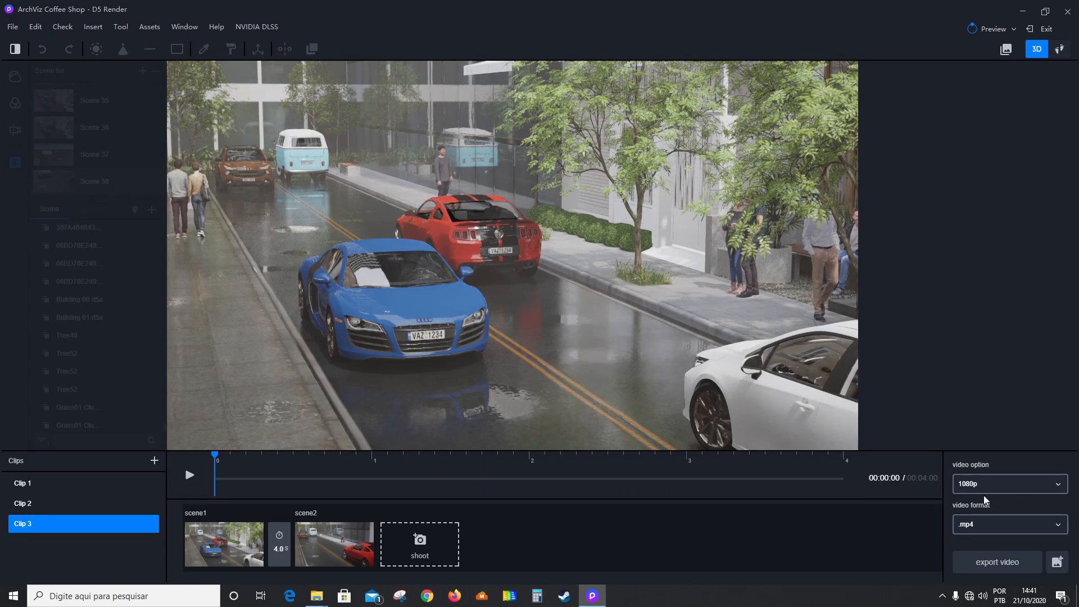
pyautogui.click(1042, 29)
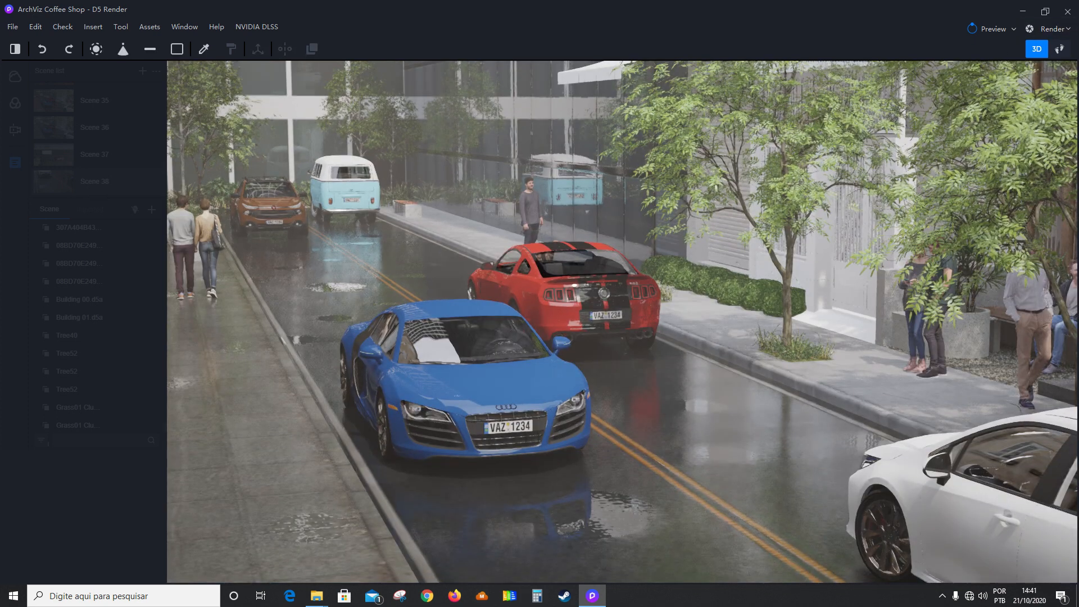
# Switch to the File Explorer window of folder 17, watch D5 Render 006.mp4 and close the player.
pyautogui.moveTo(317, 601)
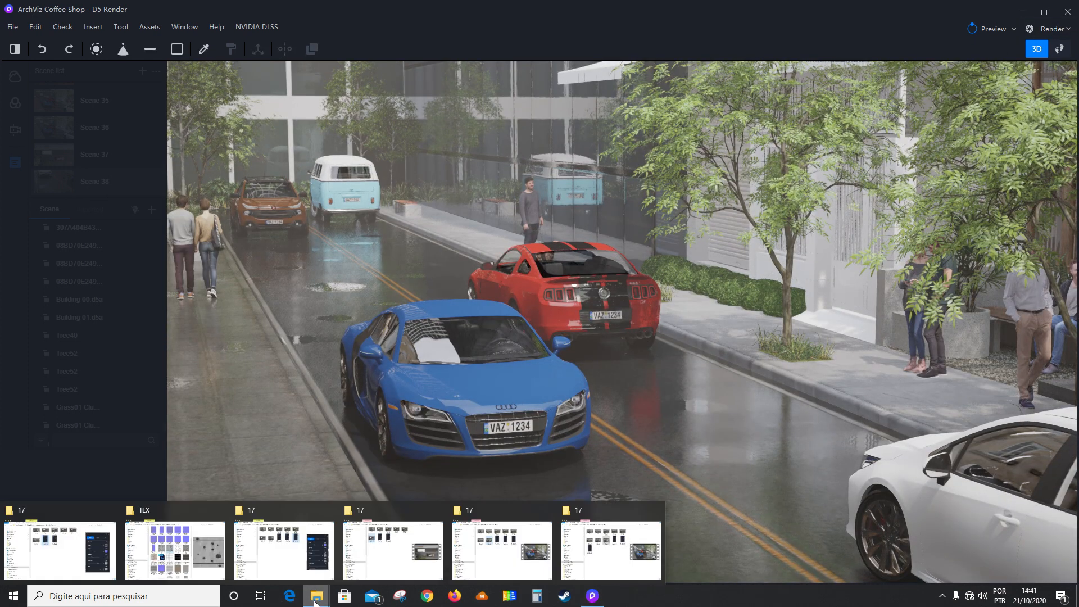
pyautogui.click(285, 572)
pyautogui.click(361, 250)
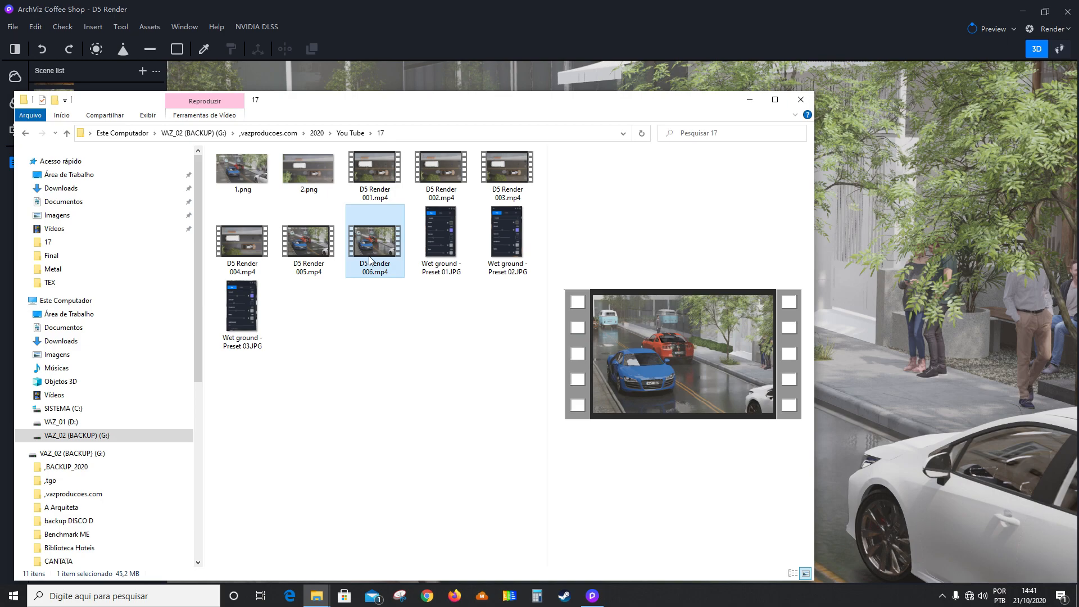
pyautogui.doubleClick(369, 259)
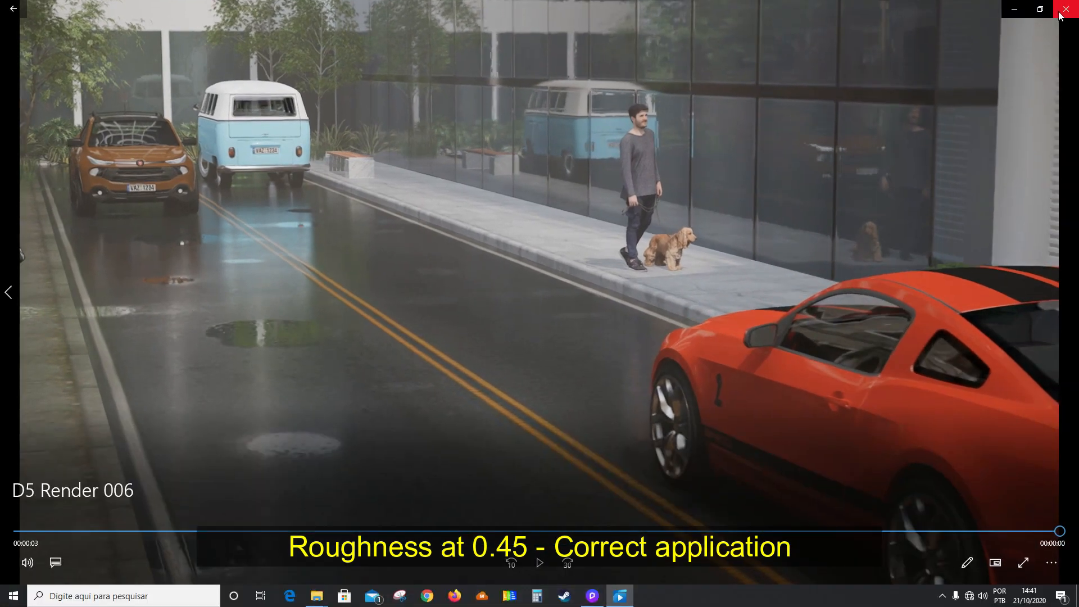
pyautogui.click(1067, 7)
# Watch D5 Render 005.mp4, close the player and reopen D5 Render 006.mp4 to compare the two wet street renders.
pyautogui.click(332, 306)
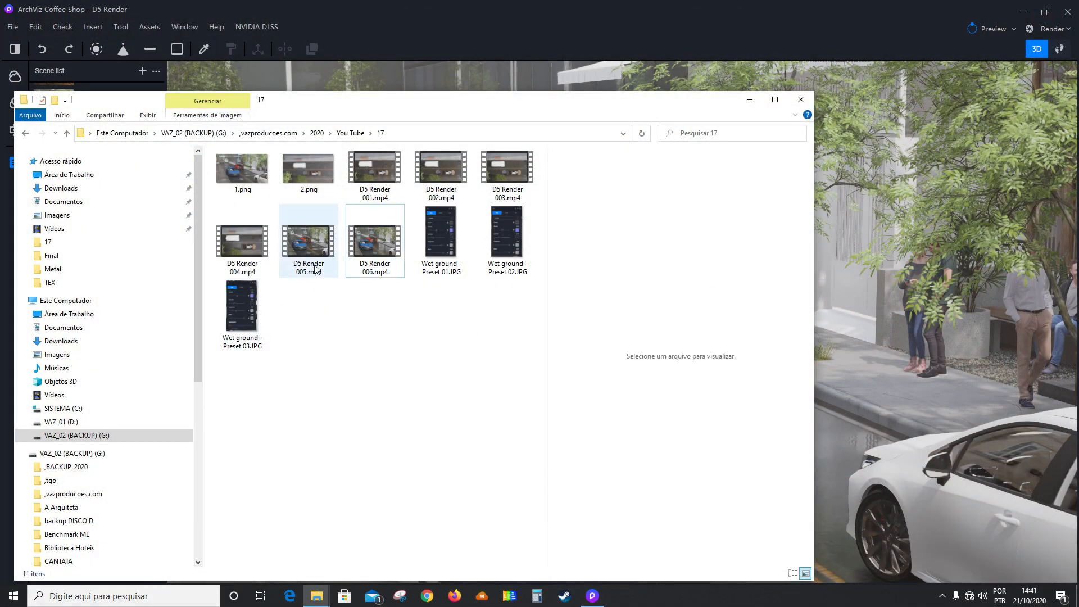
pyautogui.click(316, 270)
pyautogui.doubleClick(315, 270)
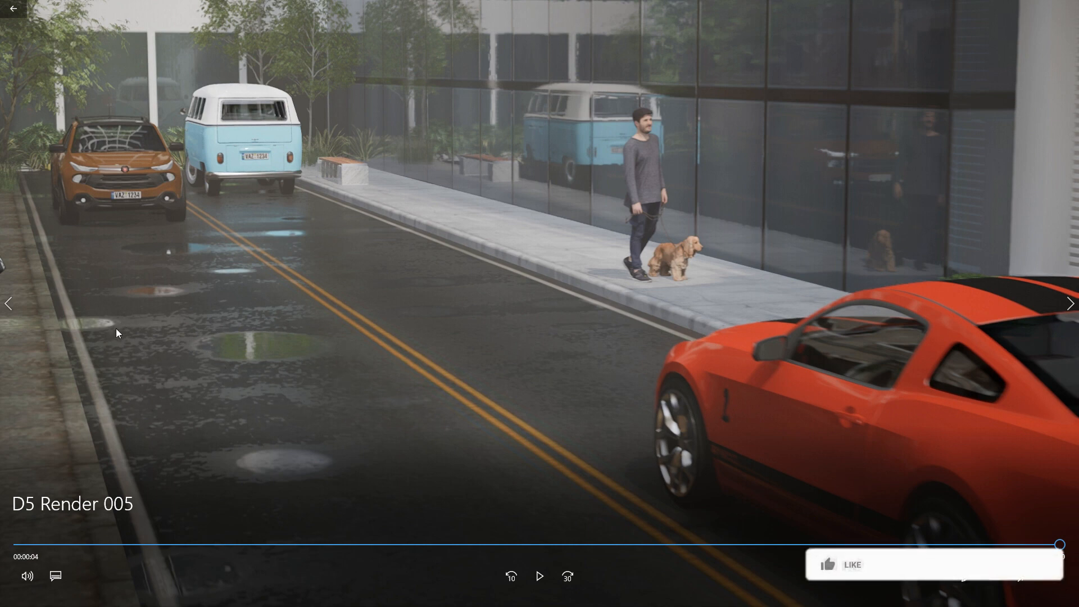
pyautogui.press('Escape')
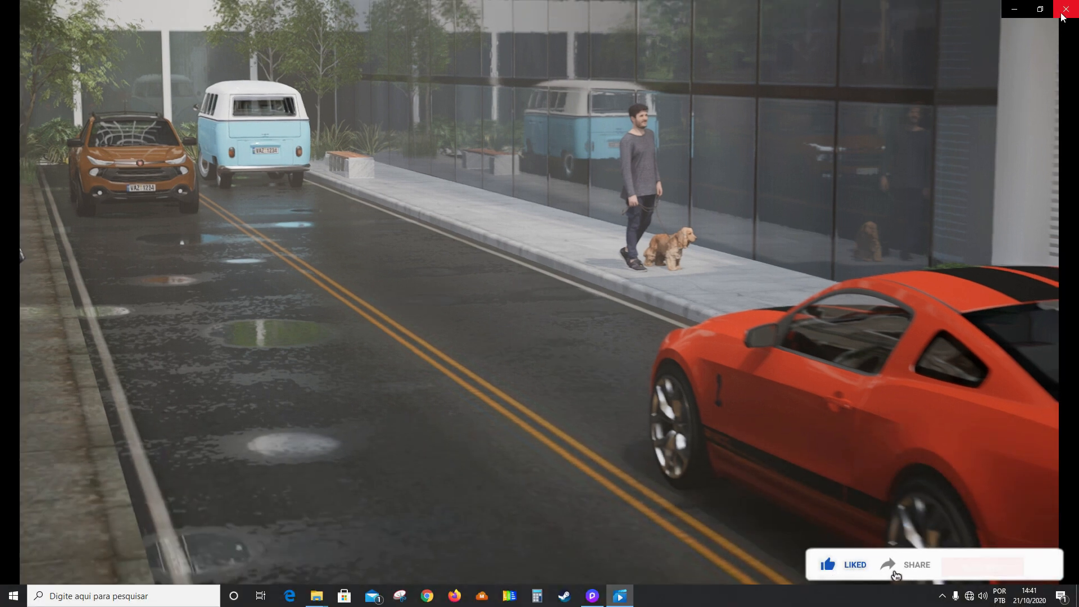
pyautogui.click(1066, 10)
pyautogui.doubleClick(370, 248)
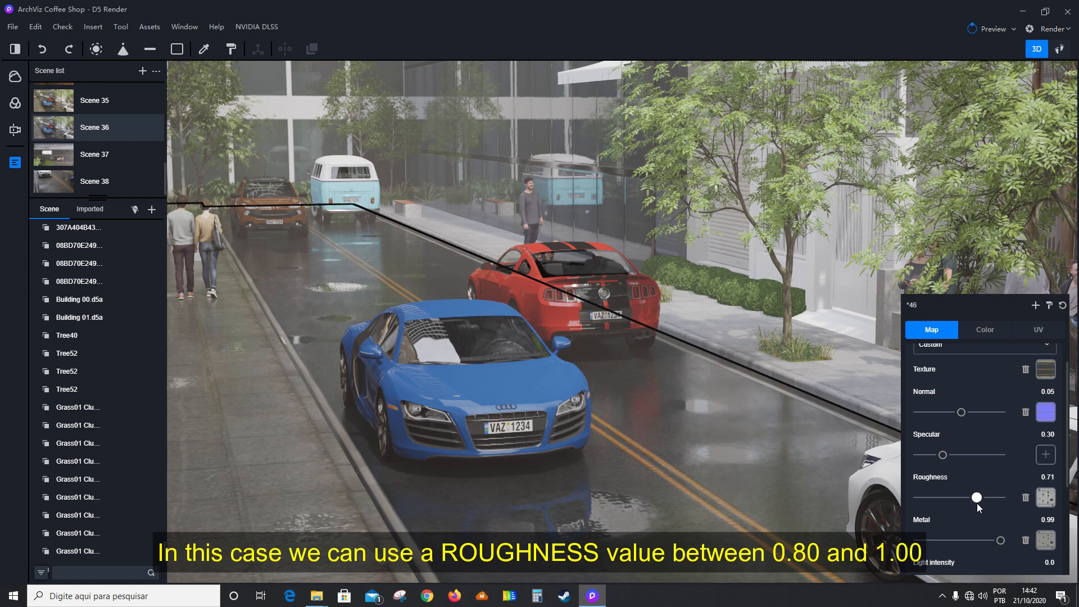
# Try the street material's roughness at 1.00, check its roughness map, and set the roughness to 0.80.
pyautogui.moveTo(979, 503); pyautogui.dragTo(986, 502)
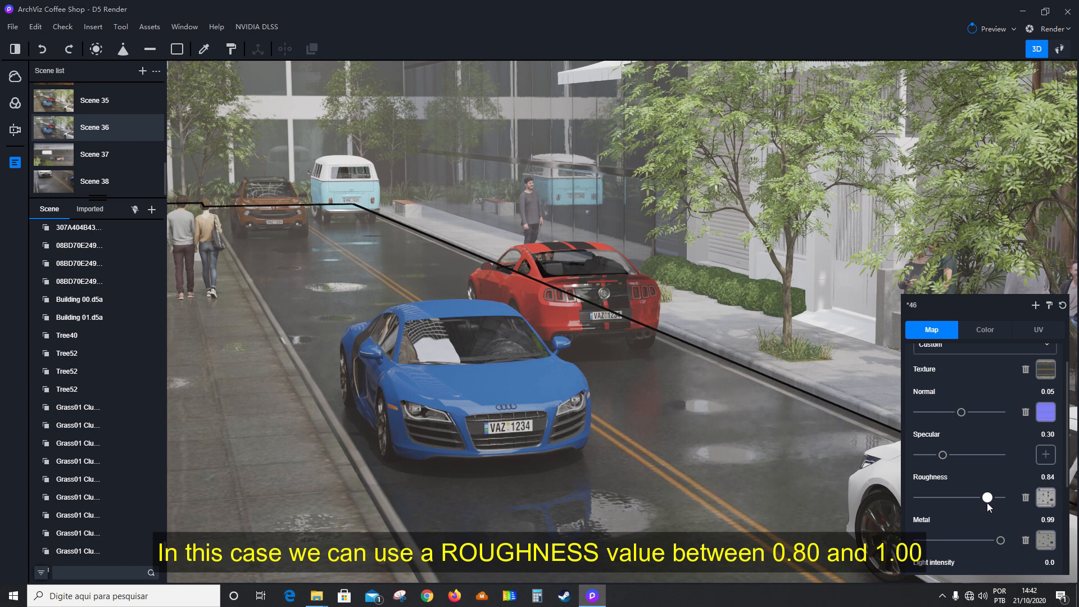
pyautogui.moveTo(986, 502); pyautogui.dragTo(1009, 500)
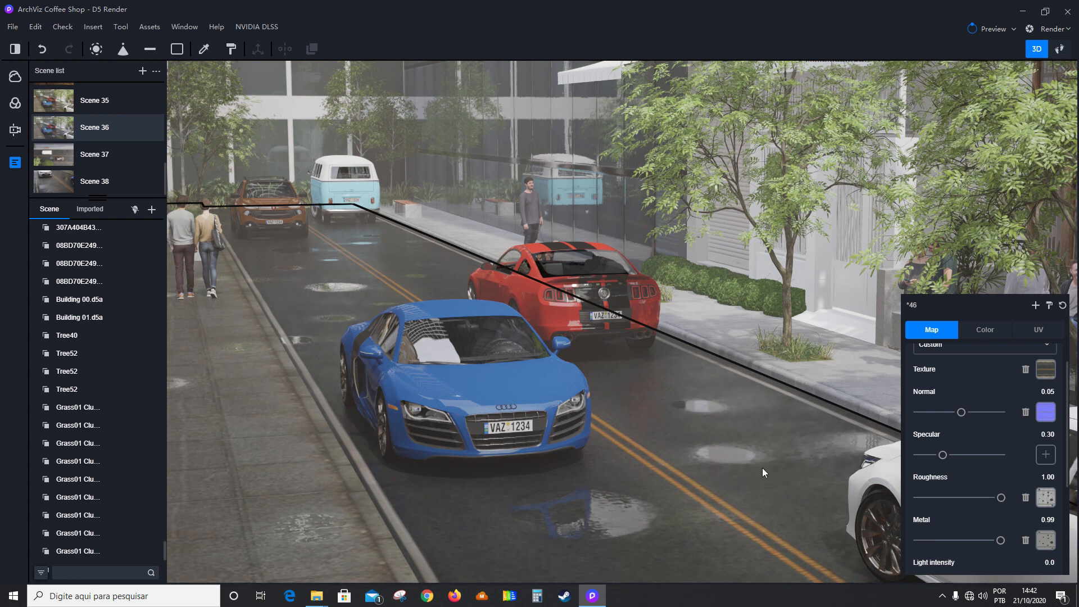
pyautogui.click(1046, 497)
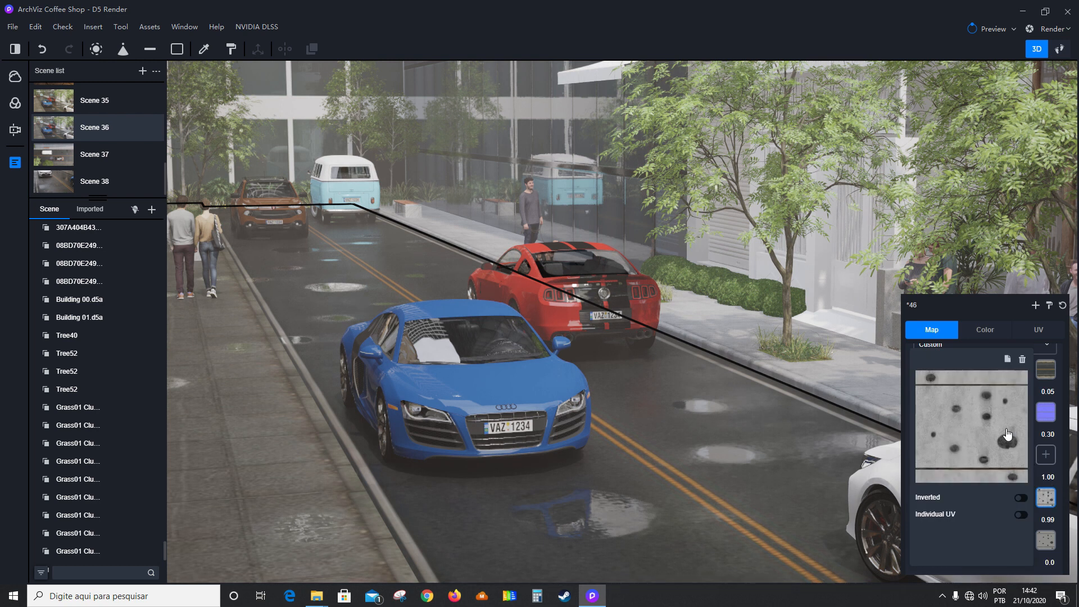
pyautogui.moveTo(1008, 499); pyautogui.dragTo(992, 500)
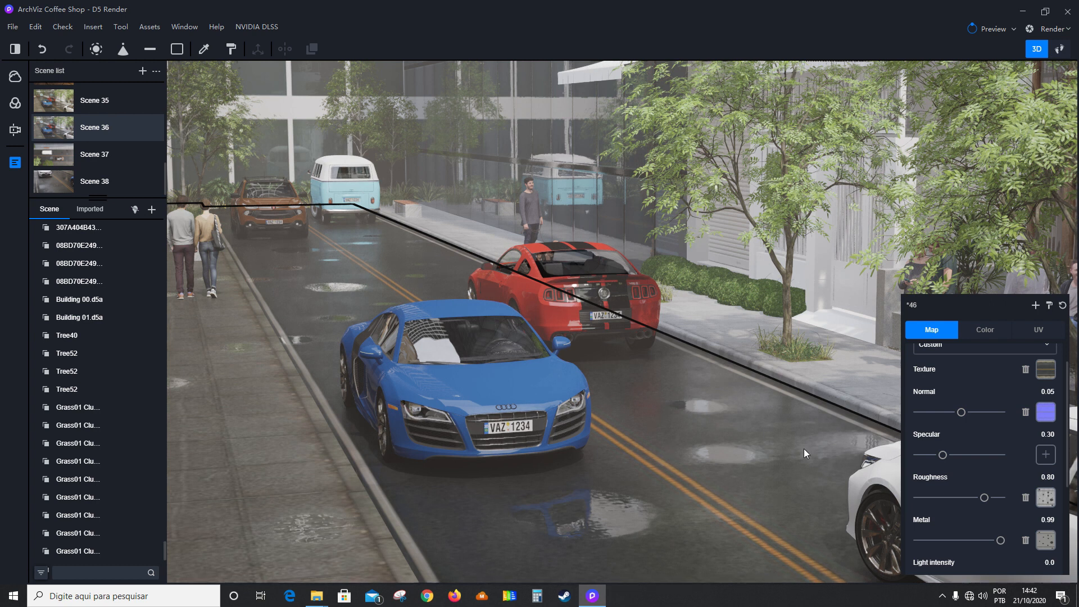
# View the street in photo render mode with its export settings, and return to the scene editor without exporting.
pyautogui.click(1047, 29)
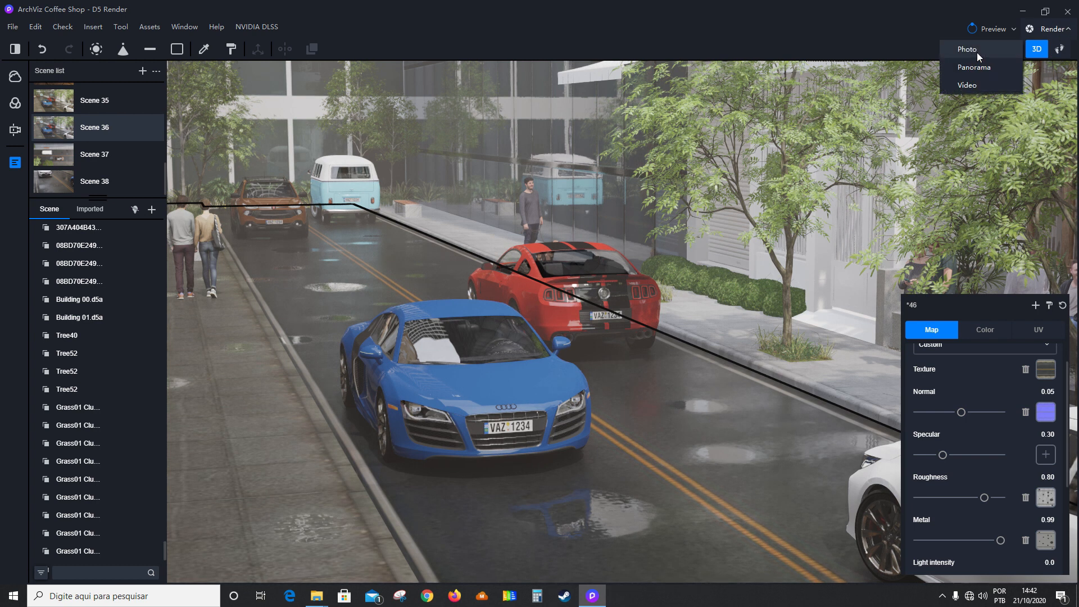
pyautogui.click(970, 53)
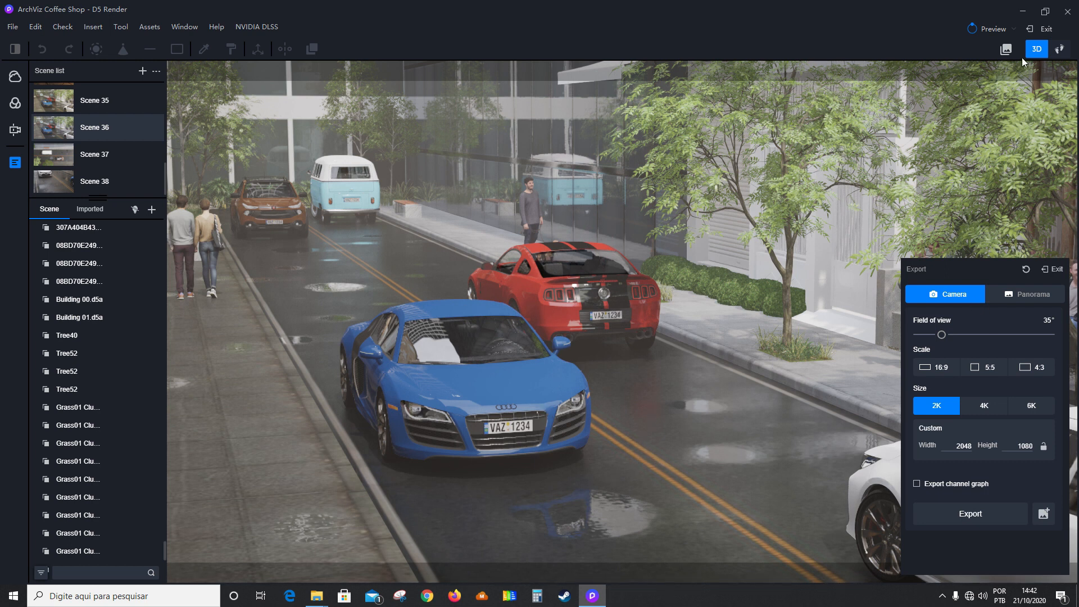
pyautogui.click(1042, 28)
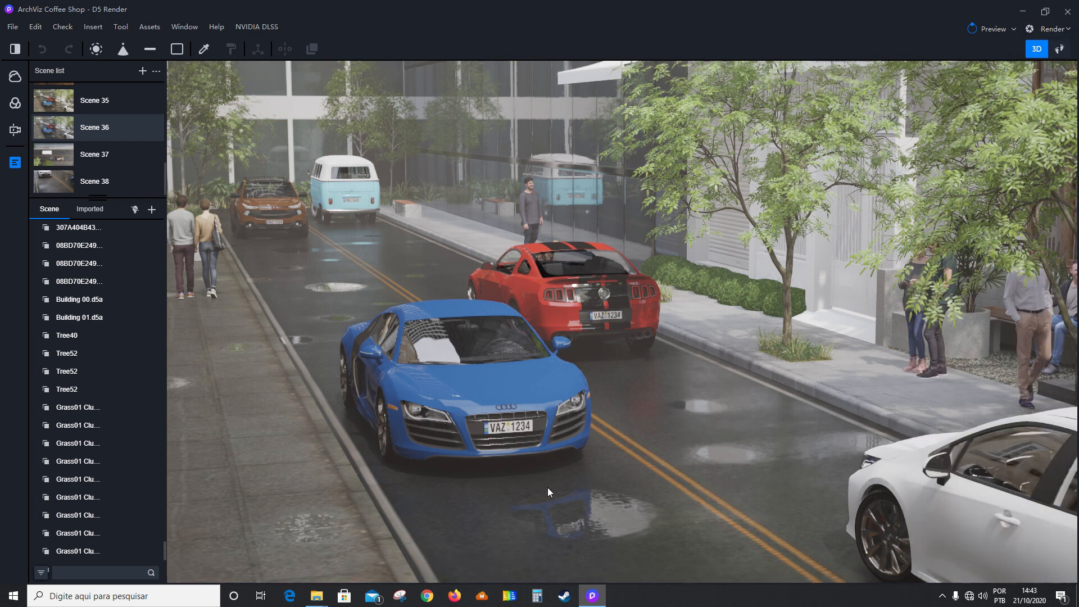
# Switch to File Explorer folder 17, view the still renders 1.png and 2.png, and return to D5 Render.
pyautogui.moveTo(331, 594)
pyautogui.click(388, 562)
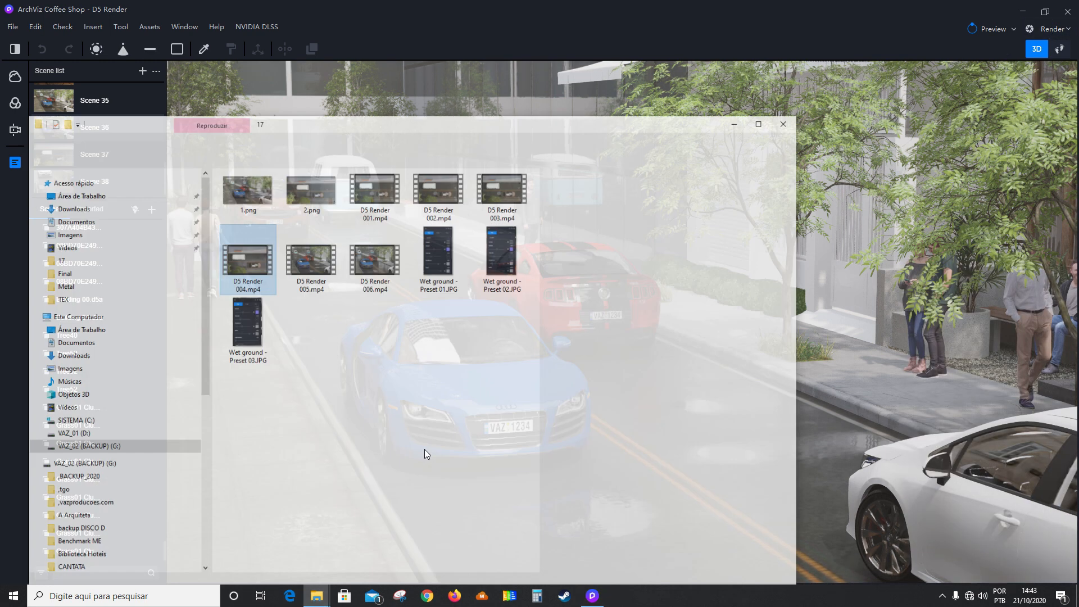
pyautogui.doubleClick(254, 187)
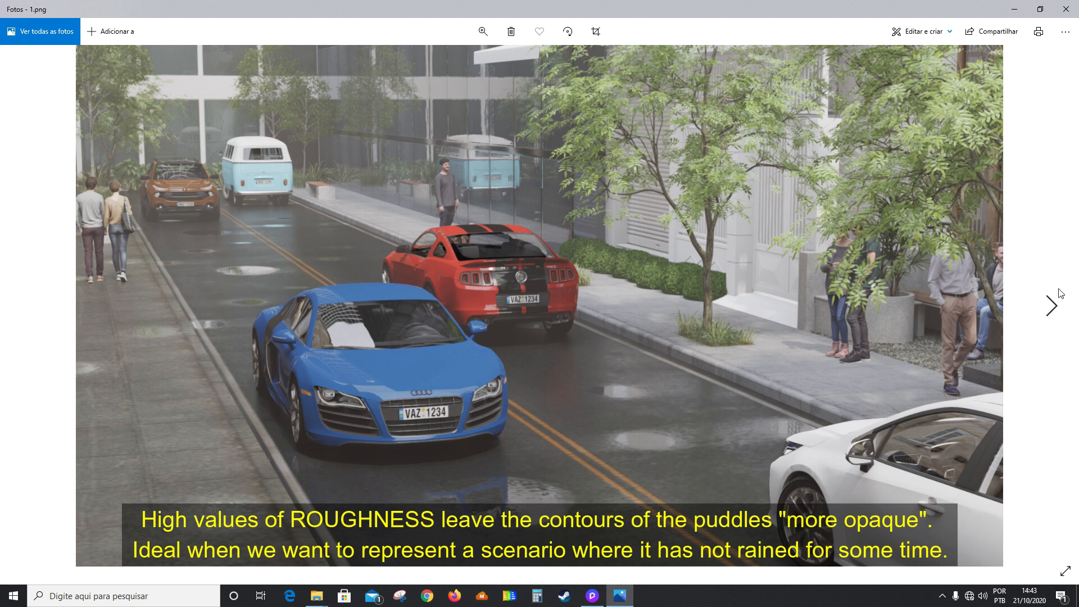
pyautogui.click(1054, 304)
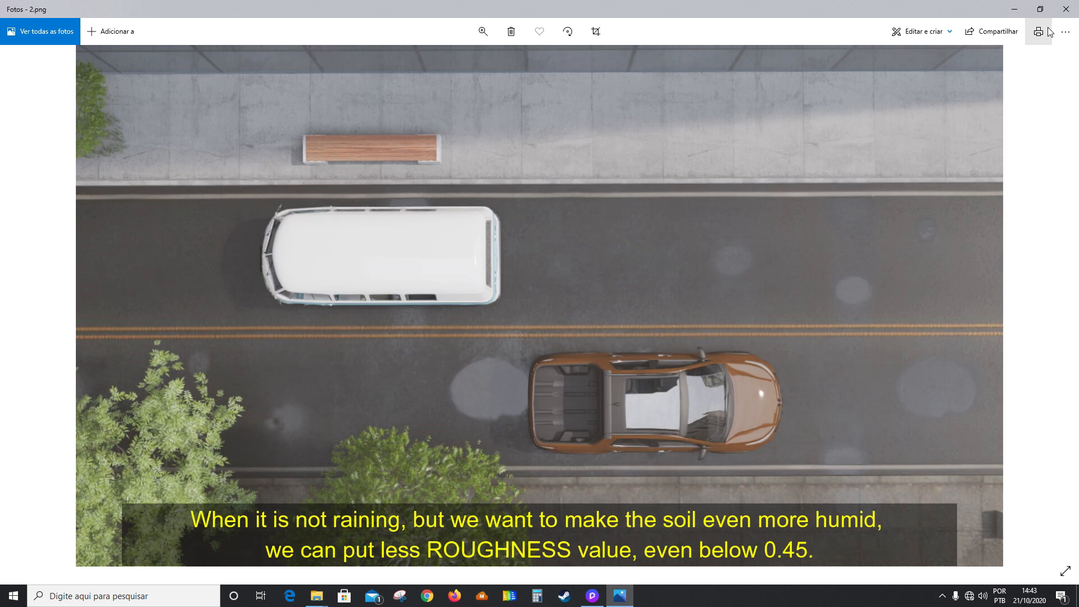
pyautogui.click(1065, 9)
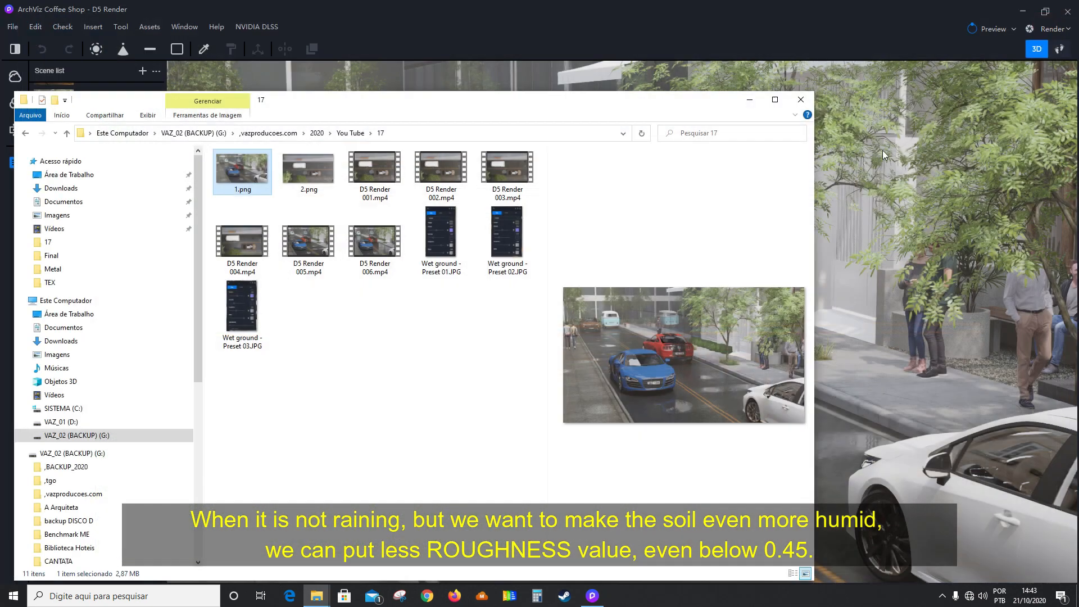
pyautogui.click(748, 102)
# Sample the street's asphalt material from the viewport and set its roughness to 1.00.
pyautogui.click(204, 50)
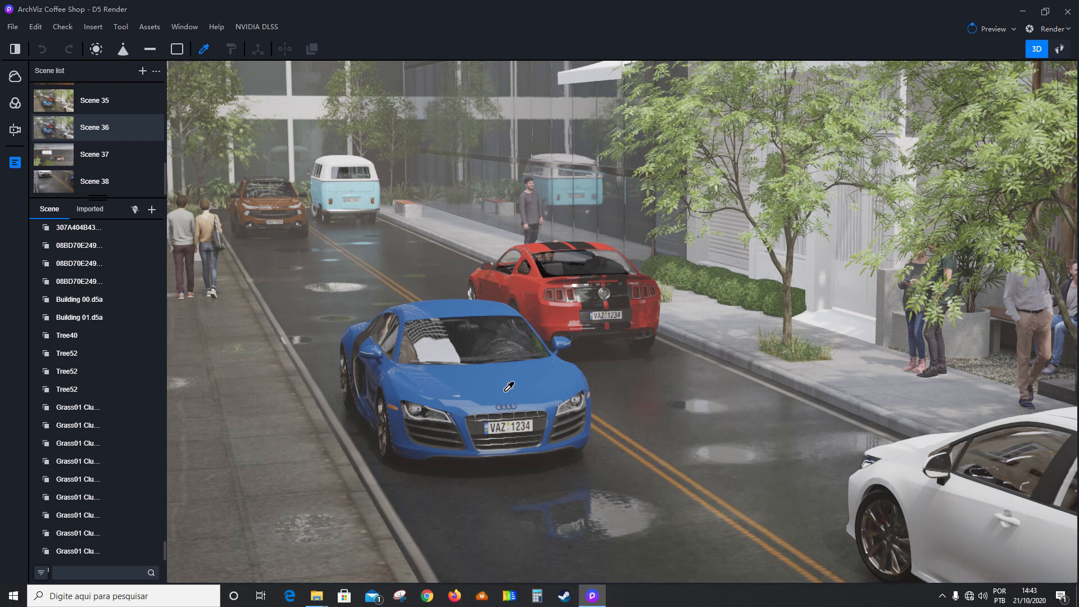
pyautogui.click(598, 518)
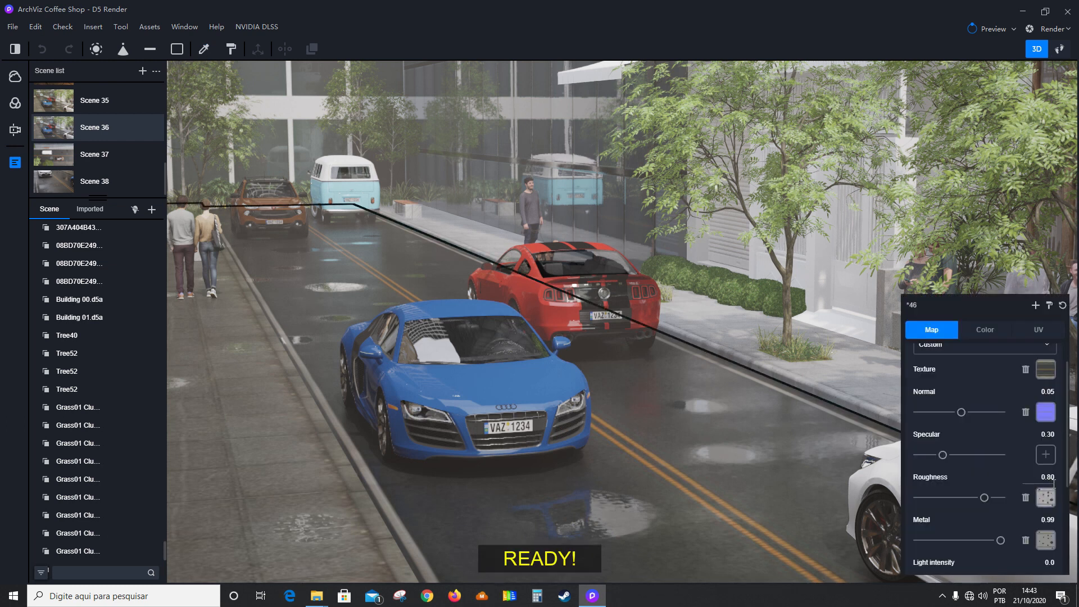
pyautogui.moveTo(984, 497); pyautogui.dragTo(1006, 501)
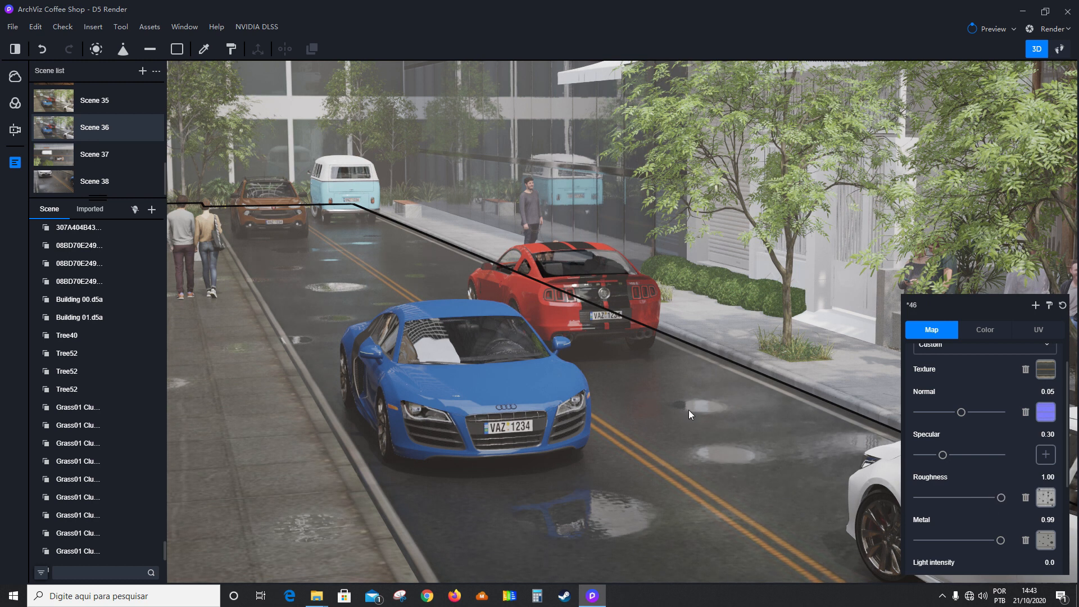
# Examine the wet street and its puddles from above and along the road, with the street material deselected.
pyautogui.moveTo(569, 372); pyautogui.dragTo(601, 438, button='right')
pyautogui.moveTo(607, 384); pyautogui.dragTo(609, 468, button='right')
pyautogui.moveTo(512, 298); pyautogui.dragTo(423, 190, button='right')
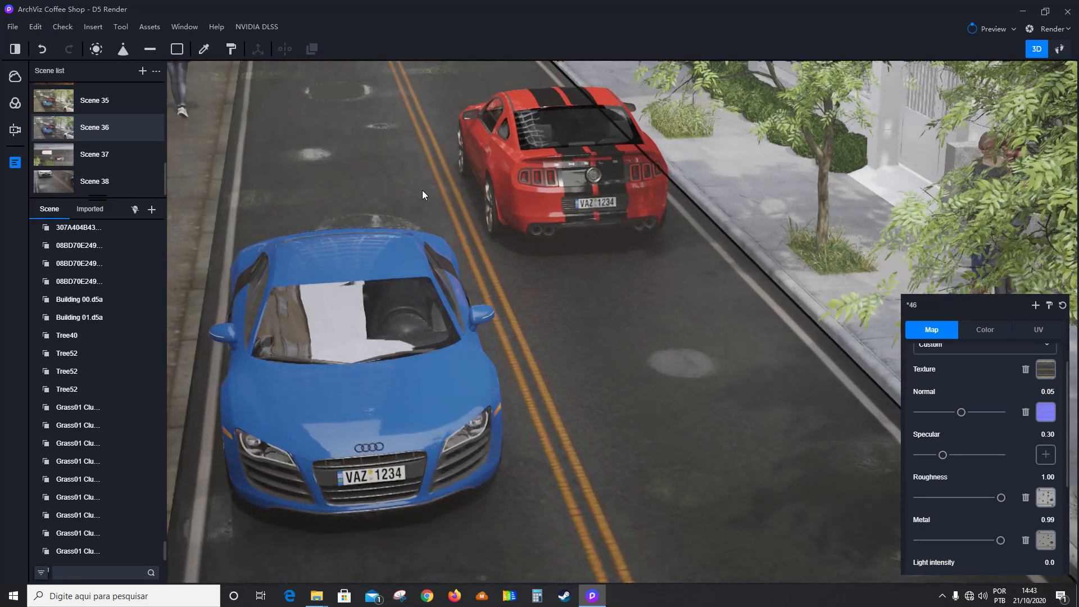
pyautogui.scroll(4, 332, 124)
pyautogui.moveTo(371, 179); pyautogui.dragTo(425, 309, button='middle')
pyautogui.moveTo(401, 184); pyautogui.dragTo(475, 368, button='middle')
pyautogui.press('Escape')
pyautogui.moveTo(531, 433); pyautogui.dragTo(450, 176, button='right')
pyautogui.moveTo(595, 441); pyautogui.dragTo(605, 412, button='right')
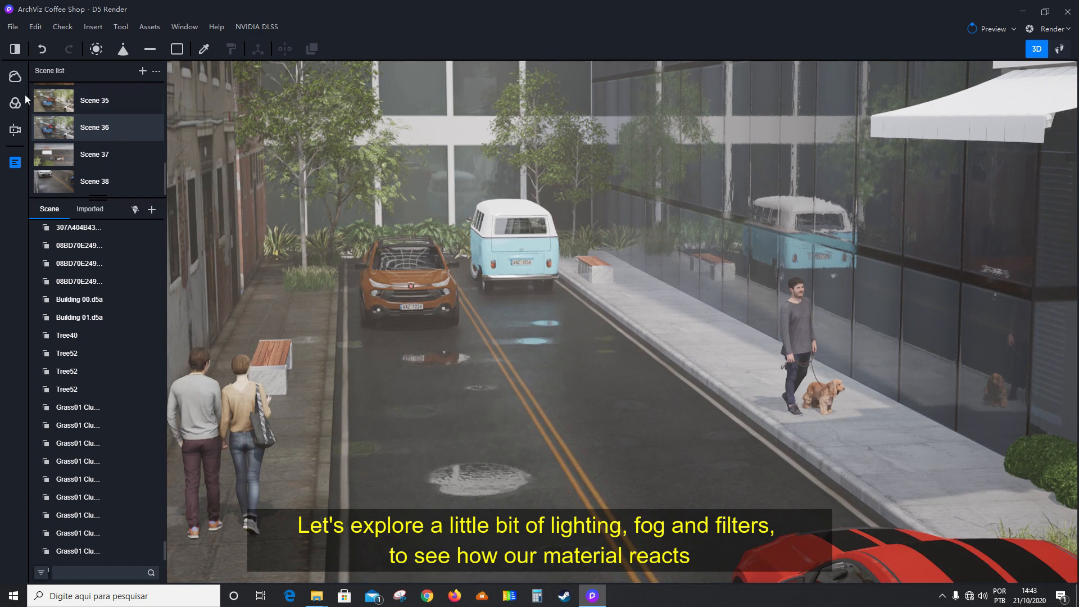
# Set the time of day to 15:55 and the solar height to 71.7°, and return to the scene list.
pyautogui.click(15, 76)
pyautogui.moveTo(123, 119); pyautogui.dragTo(122, 121)
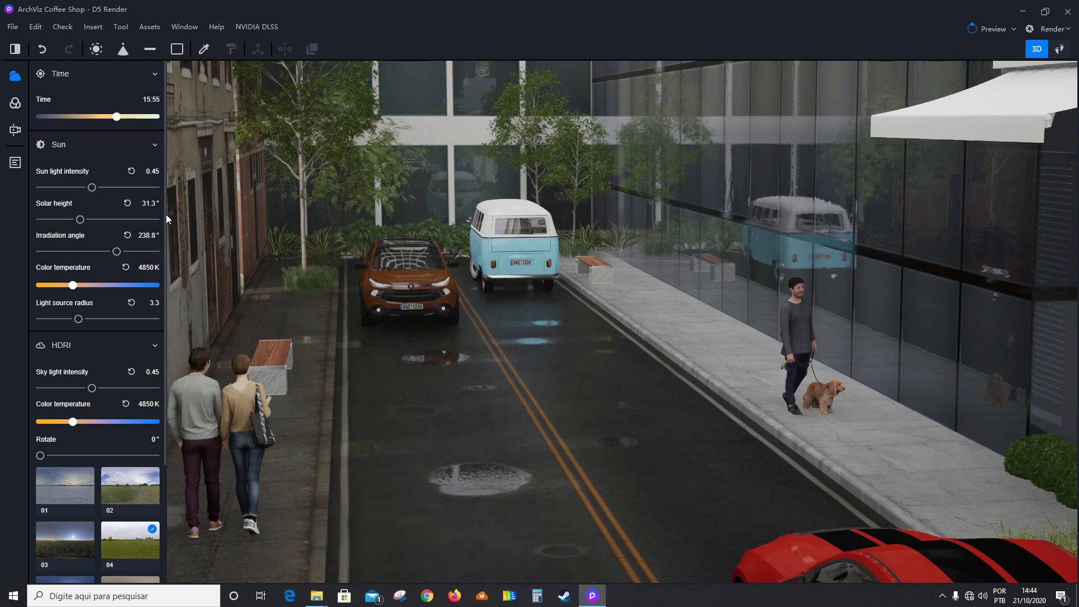
pyautogui.moveTo(79, 219); pyautogui.dragTo(138, 220)
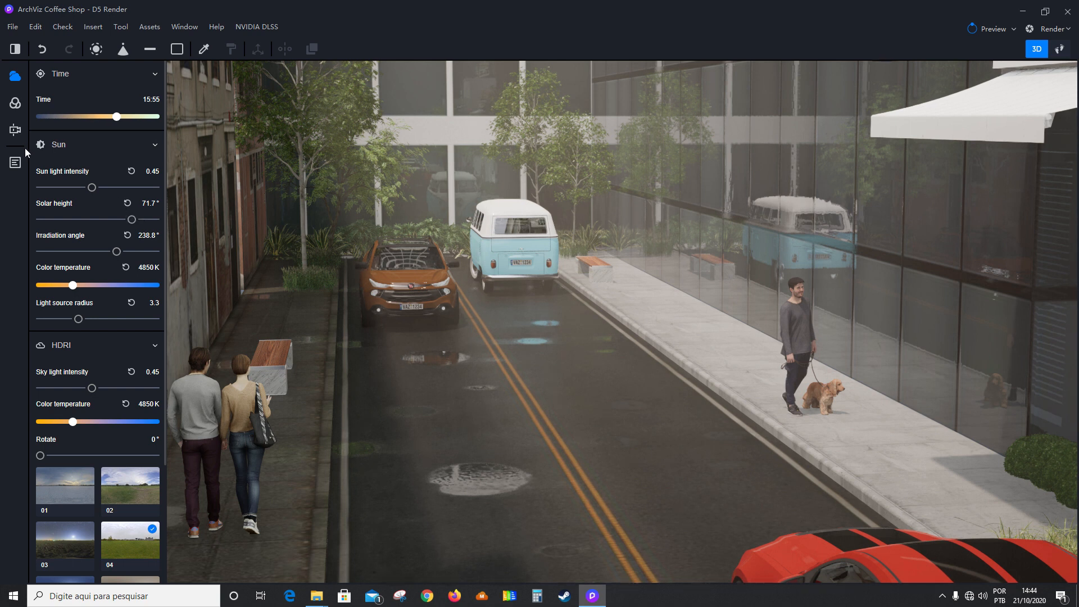
pyautogui.click(16, 163)
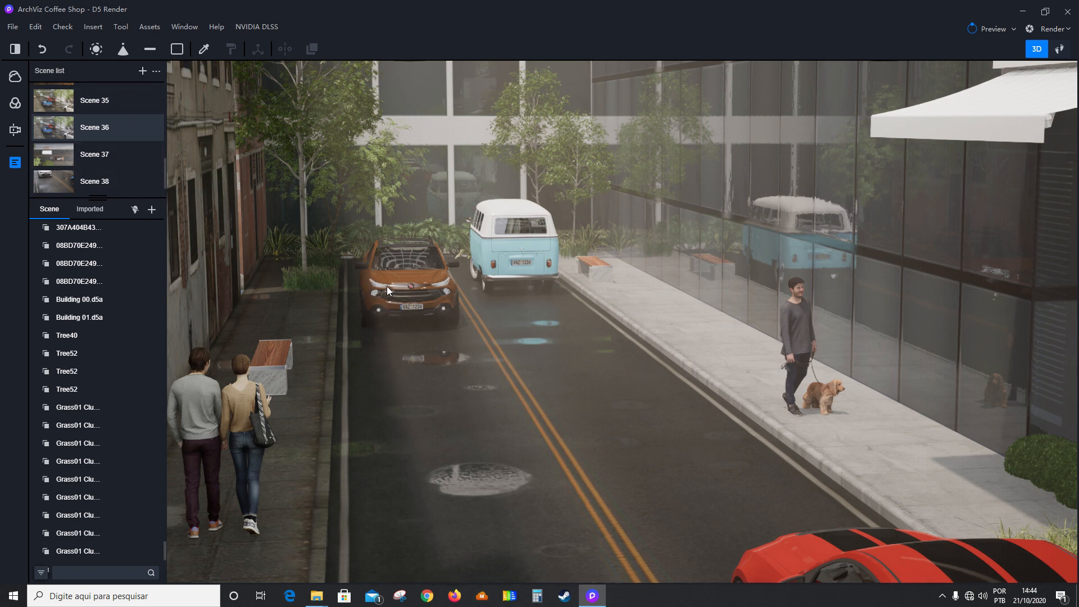
# Try a different fog density in the expanded volumetric light settings and set it back to 1.5.
pyautogui.click(15, 103)
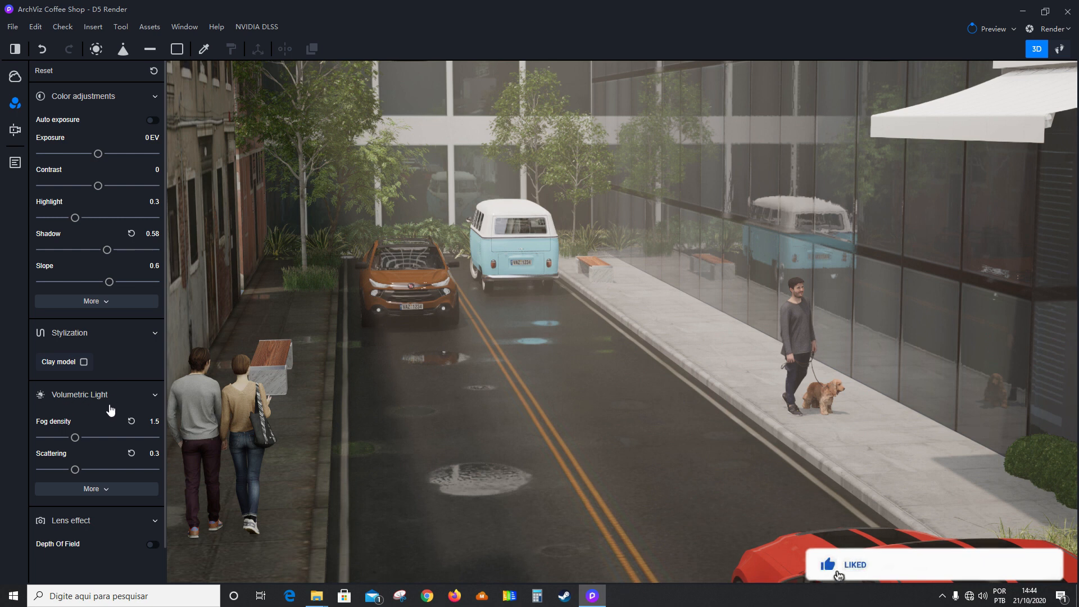
pyautogui.scroll(-1, 101, 432)
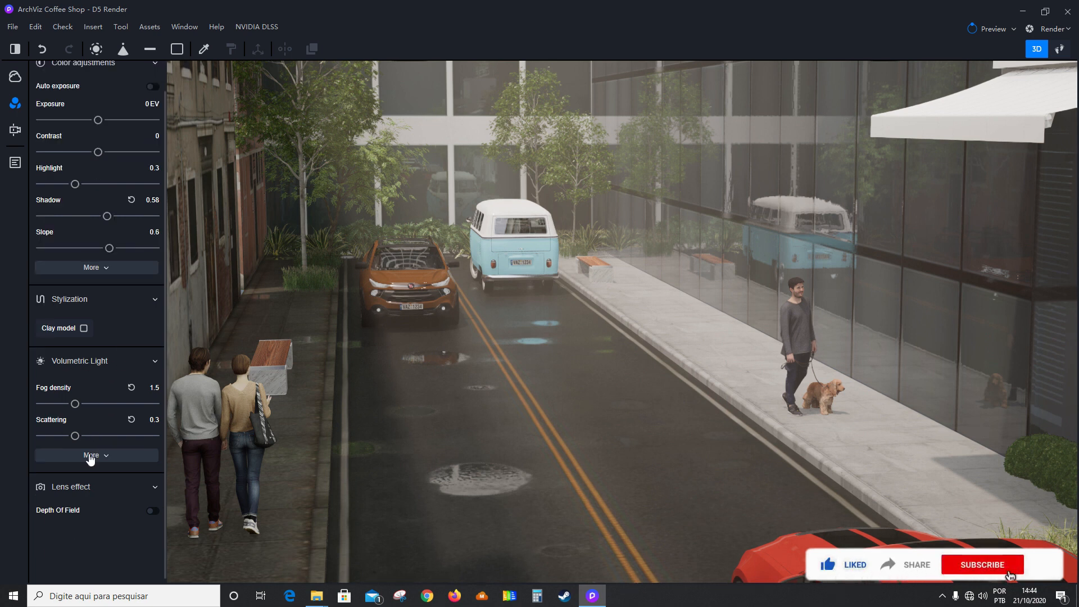
pyautogui.click(91, 454)
pyautogui.scroll(-1, 84, 422)
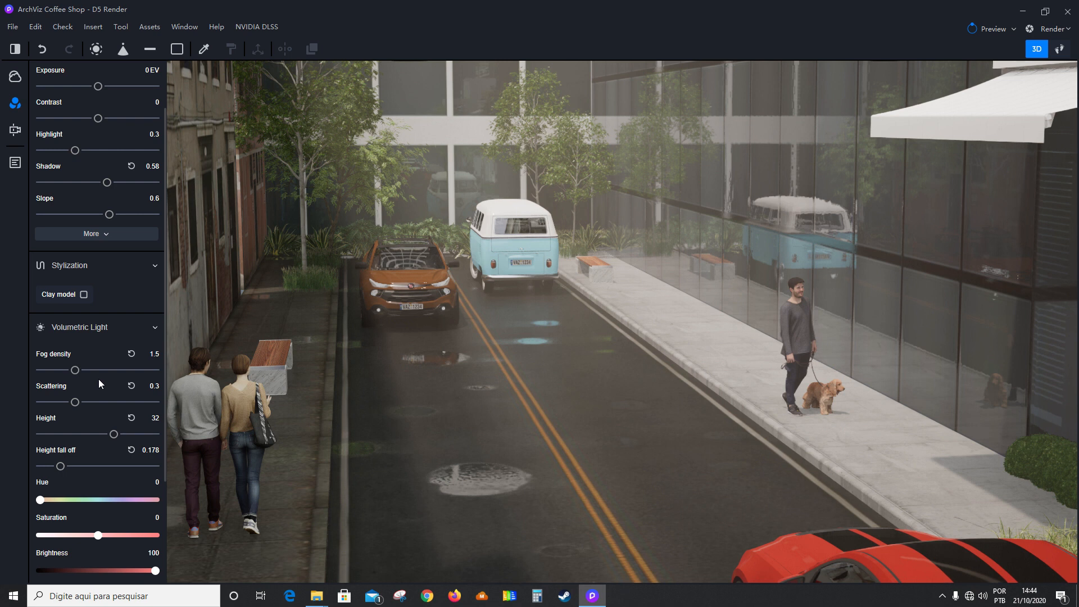
pyautogui.moveTo(79, 372); pyautogui.dragTo(105, 374)
pyautogui.doubleClick(159, 360)
pyautogui.write('1')
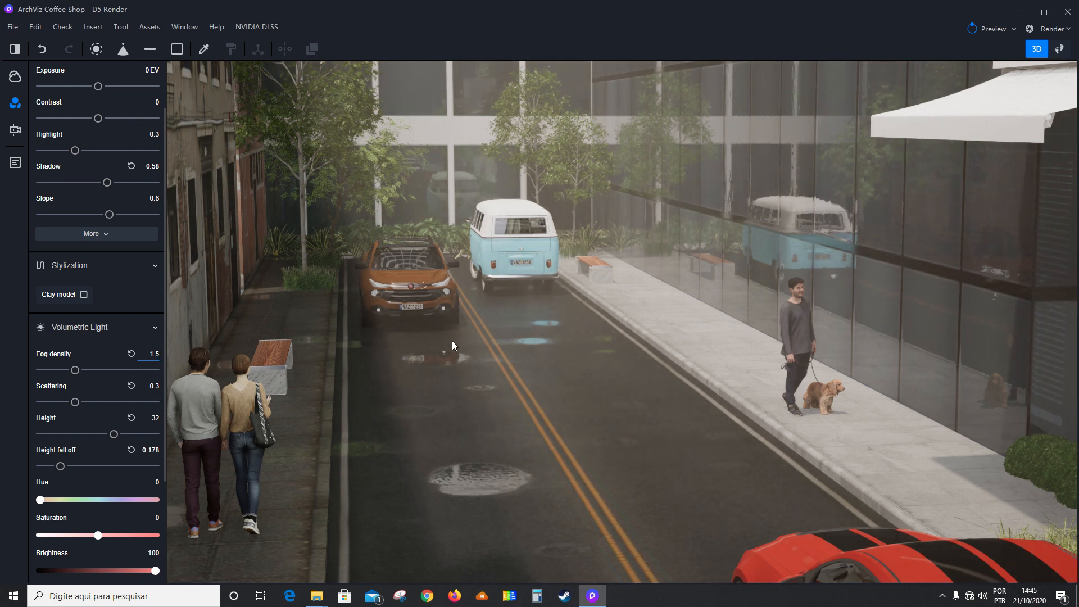
# Open Scene 37 and set its volumetric light to a fog density of 3.64 and scattering of 0.41.
pyautogui.click(15, 164)
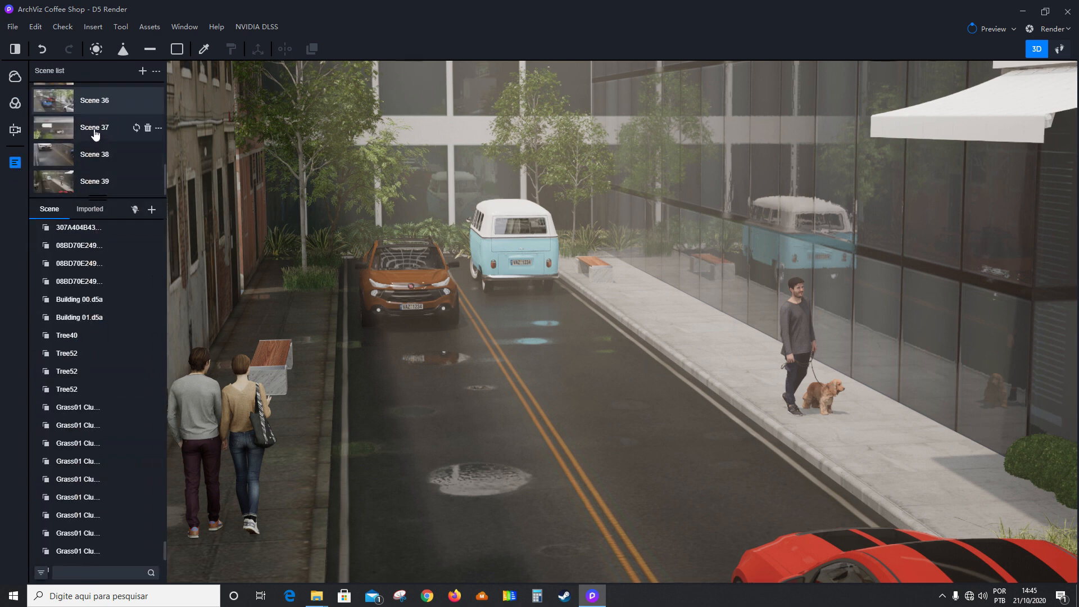
pyautogui.click(95, 133)
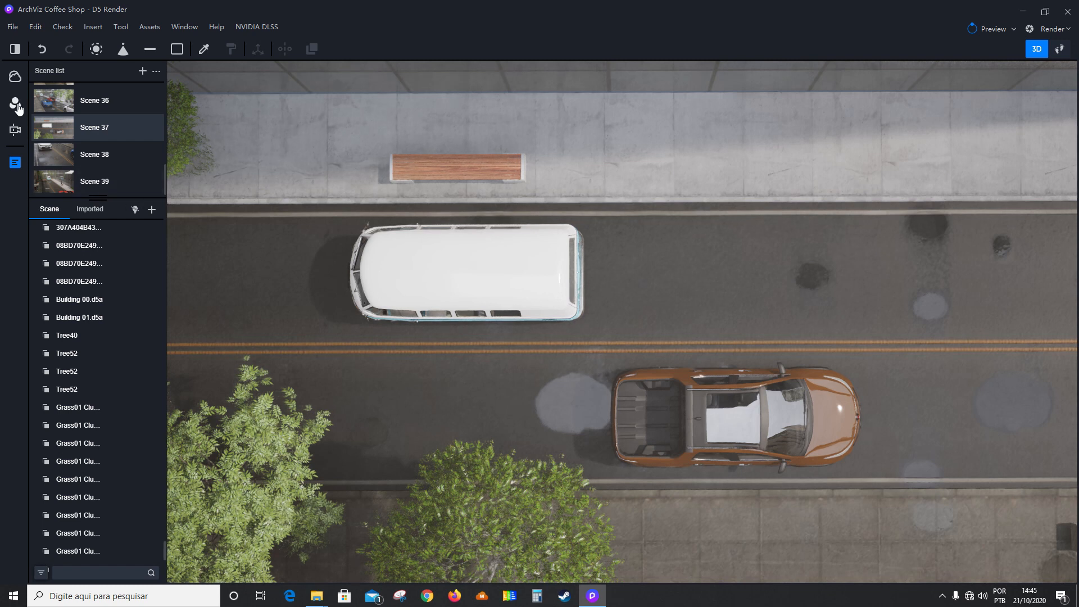
pyautogui.click(15, 104)
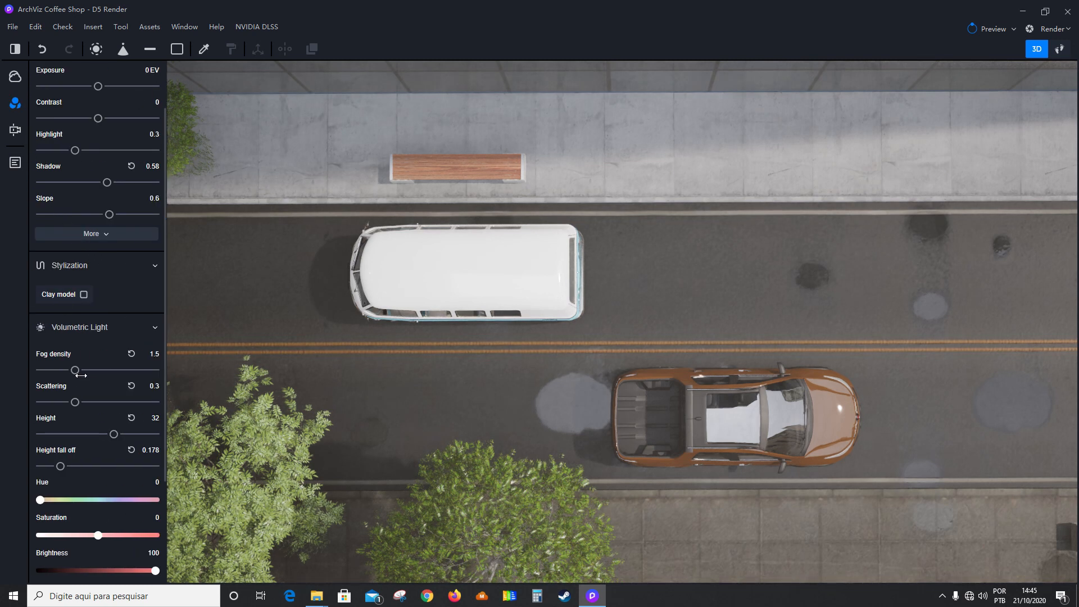
pyautogui.moveTo(75, 370); pyautogui.dragTo(124, 369)
pyautogui.moveTo(76, 402)
pyautogui.mouseDown()
pyautogui.moveTo(97, 402)
pyautogui.moveTo(56, 401)
pyautogui.moveTo(89, 401)
pyautogui.mouseUp()
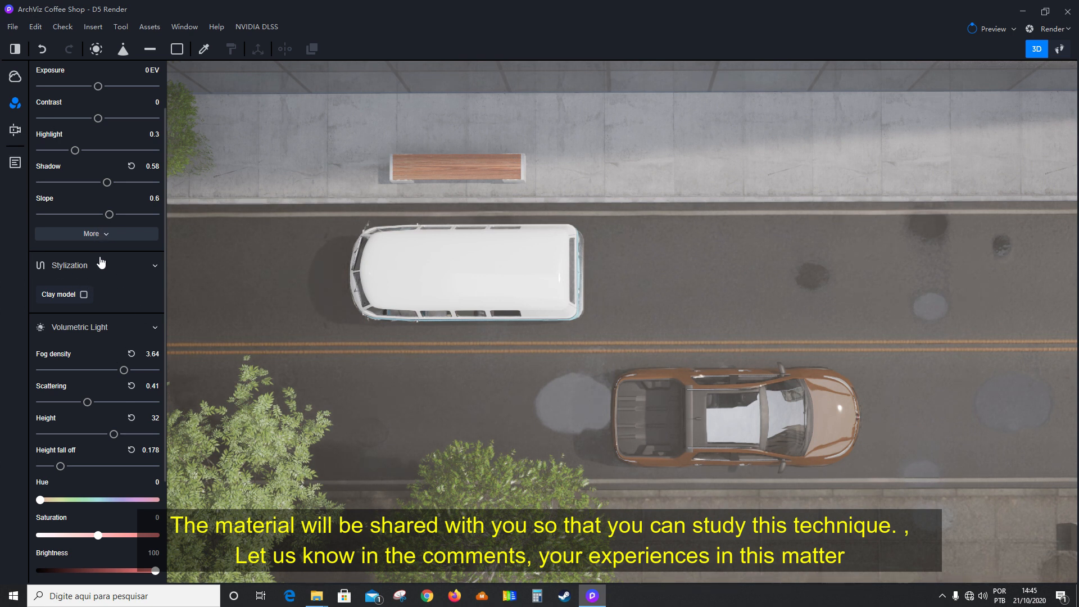
# Enable a LUT in the color adjustments, reduce its intensity, and update Scene 37 with the current look.
pyautogui.click(99, 235)
pyautogui.scroll(-2, 96, 427)
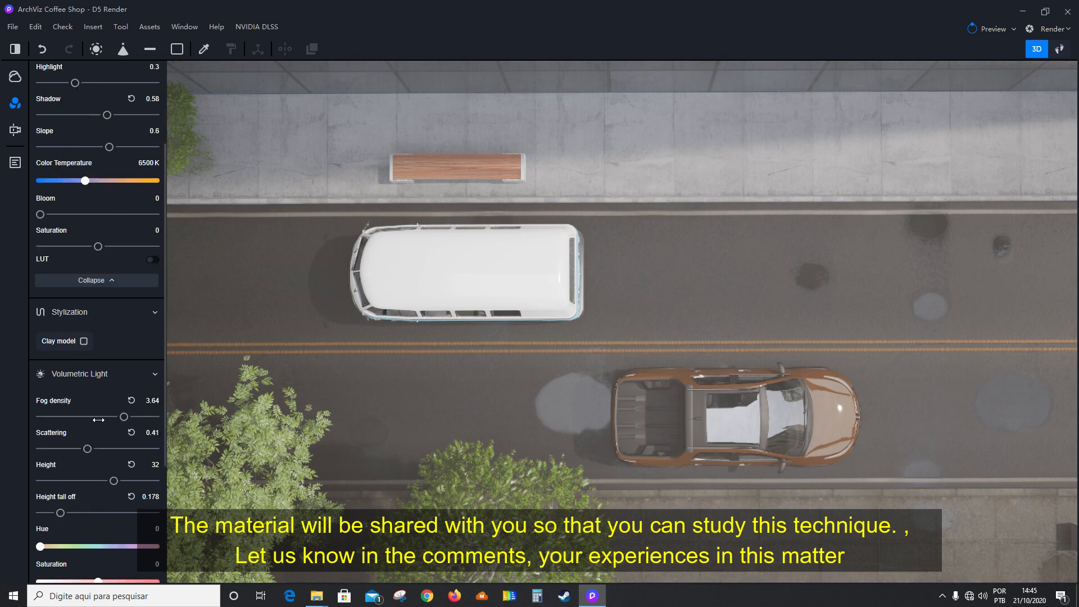
pyautogui.scroll(2, 80, 344)
pyautogui.scroll(2, 49, 241)
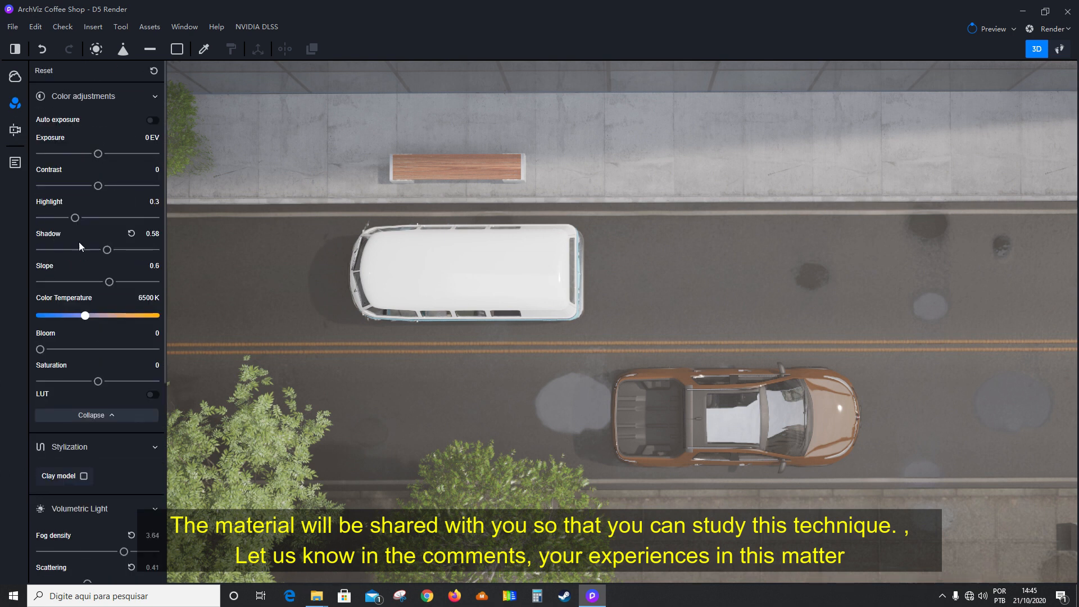
pyautogui.click(153, 395)
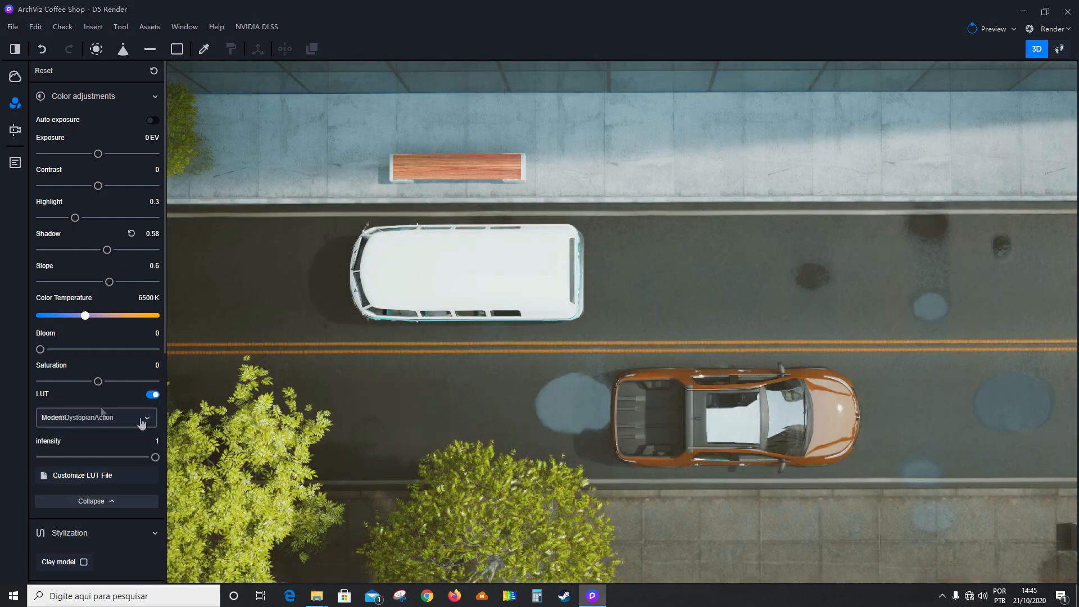
pyautogui.moveTo(155, 457); pyautogui.dragTo(107, 455)
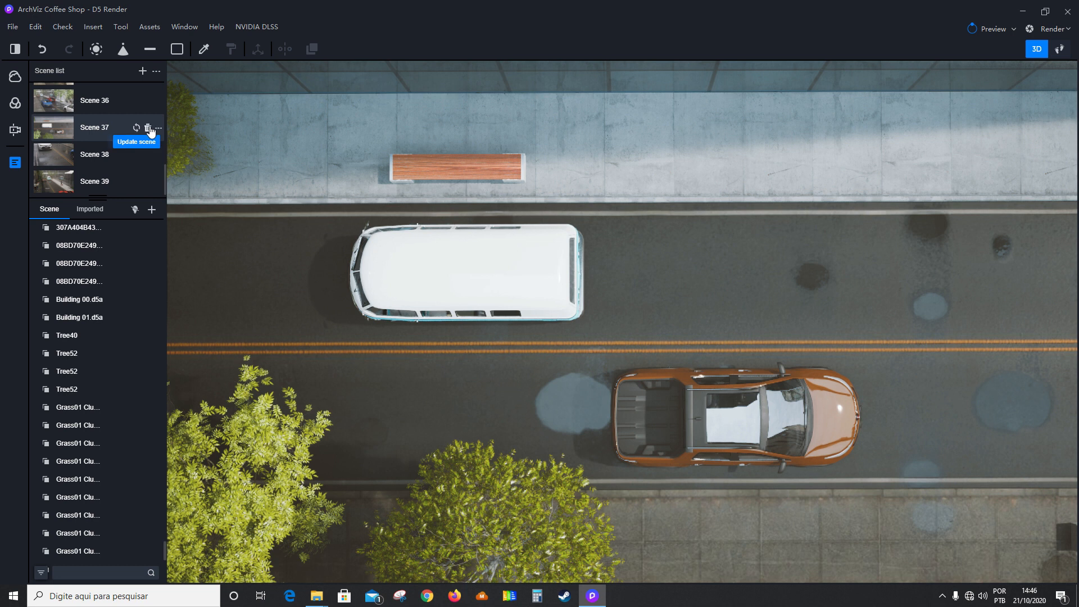
pyautogui.click(136, 128)
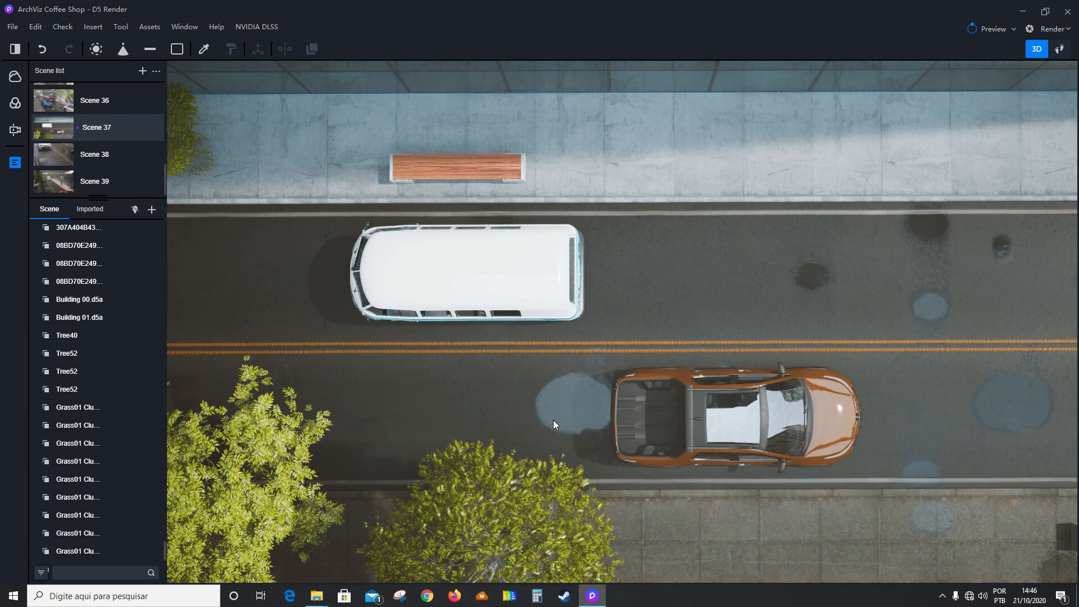